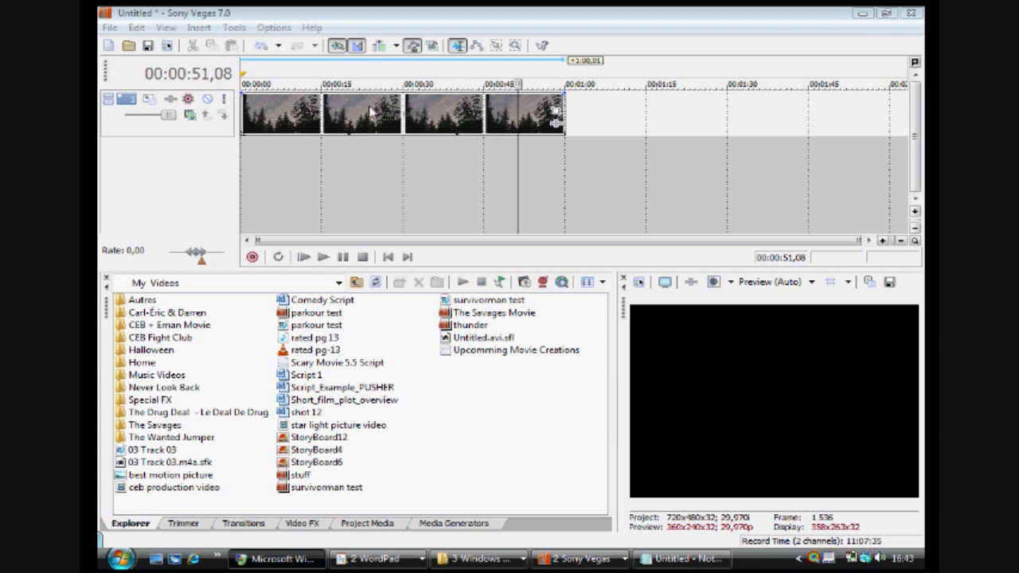
Step: Scrub the sky timelapse to preview it near 22 and 32 seconds, ending at about 15 seconds
click(325, 97)
click(350, 114)
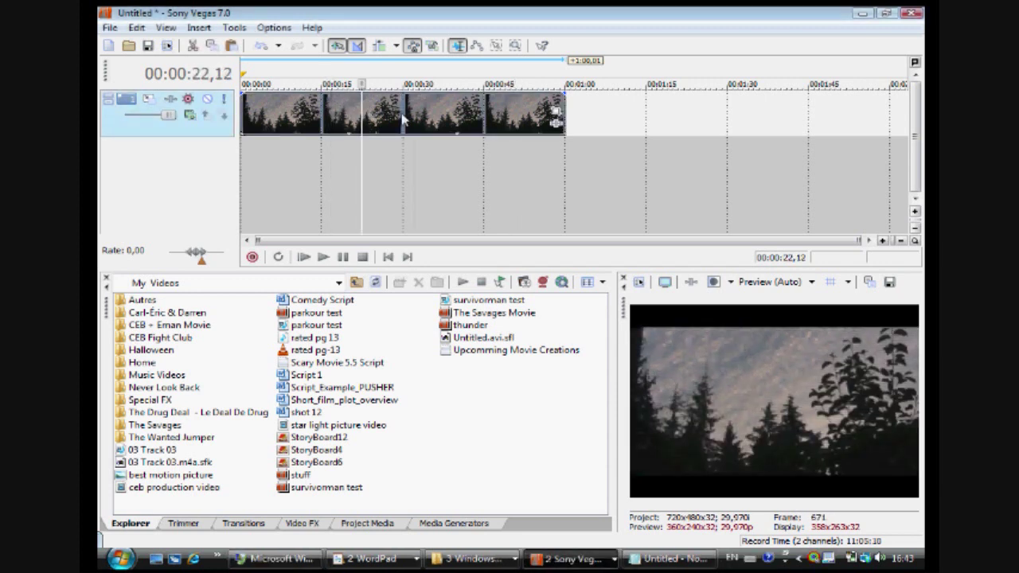
click(413, 118)
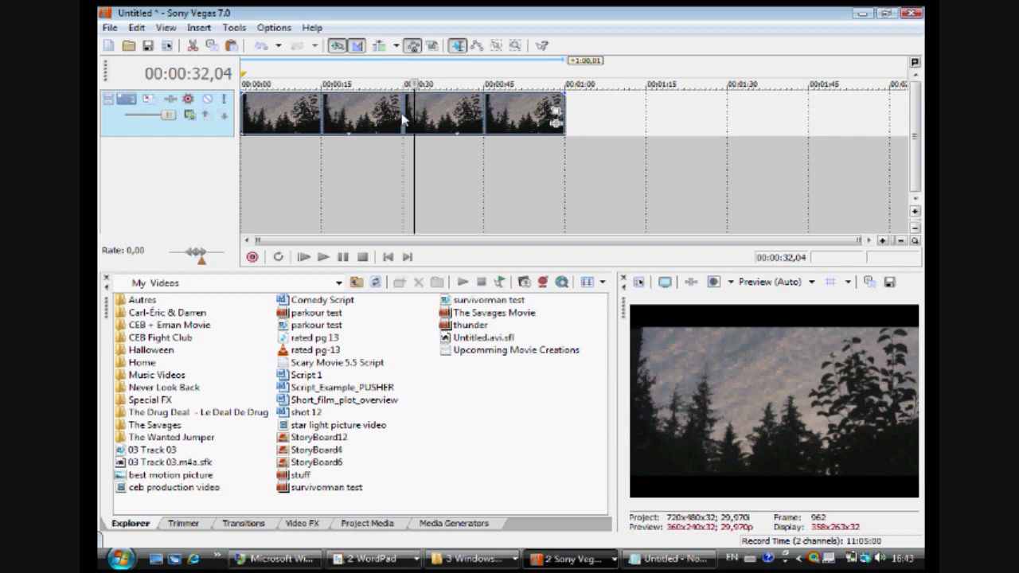
click(326, 108)
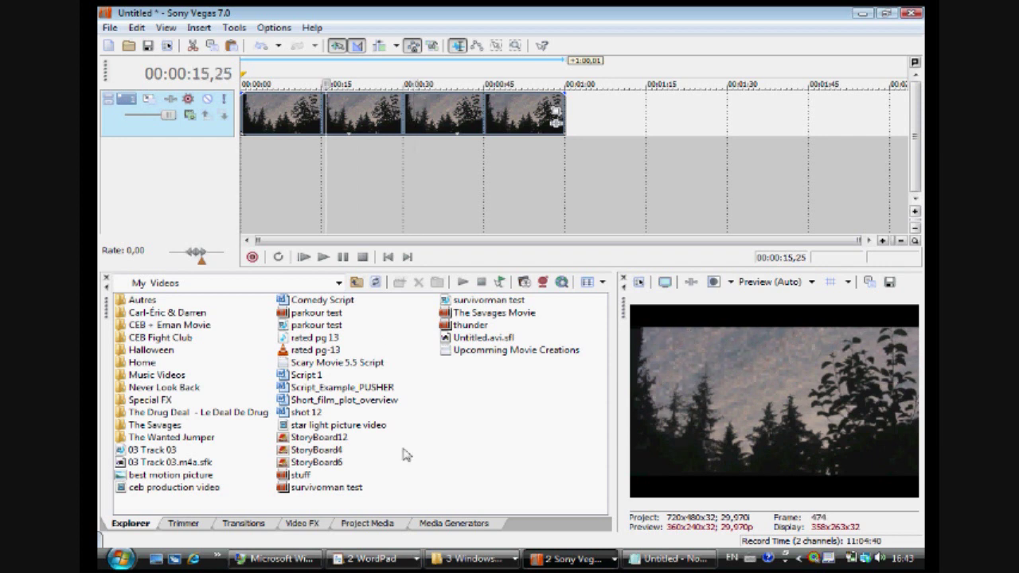
Step: Place the Noise Texture 'Lightning' preset on a new second video track starting near 15 seconds
click(430, 522)
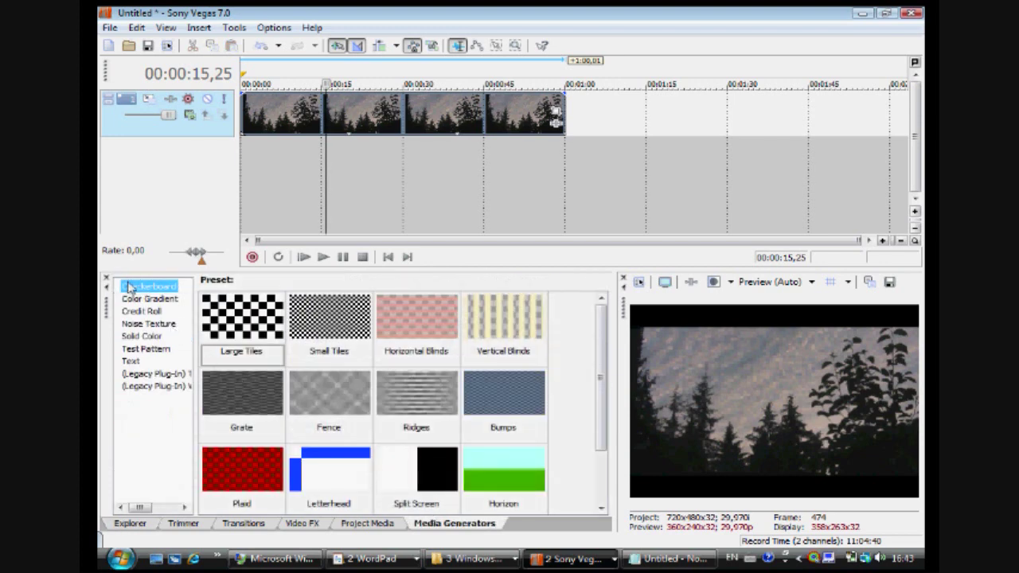
click(131, 299)
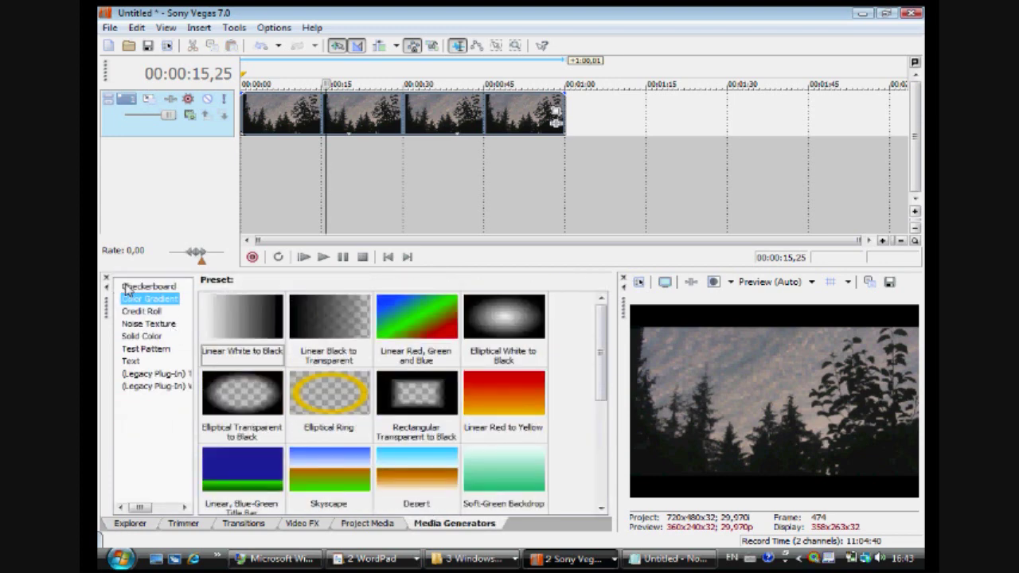
key(Down)
key(Down)
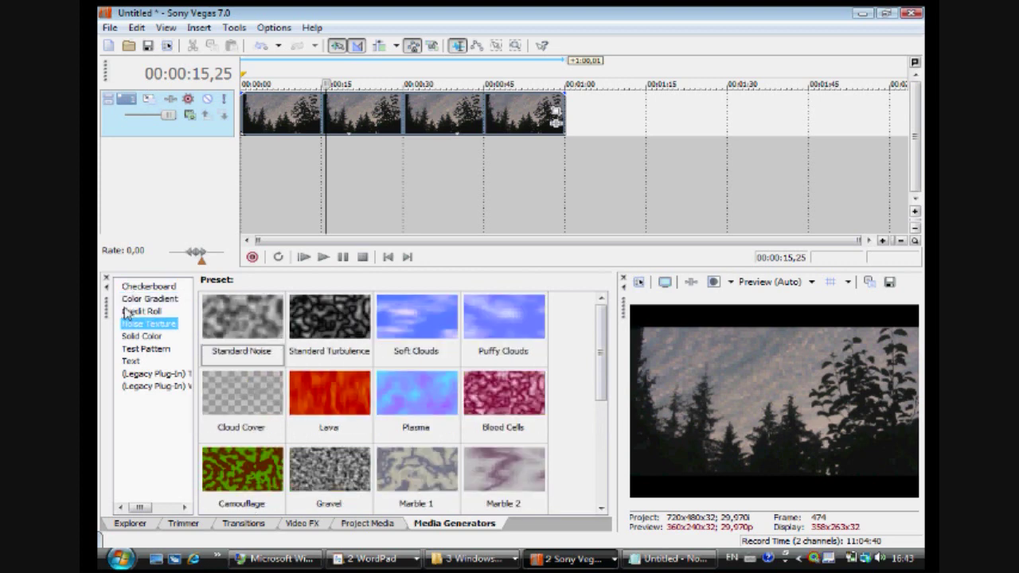
scroll(580, 351, down, 6)
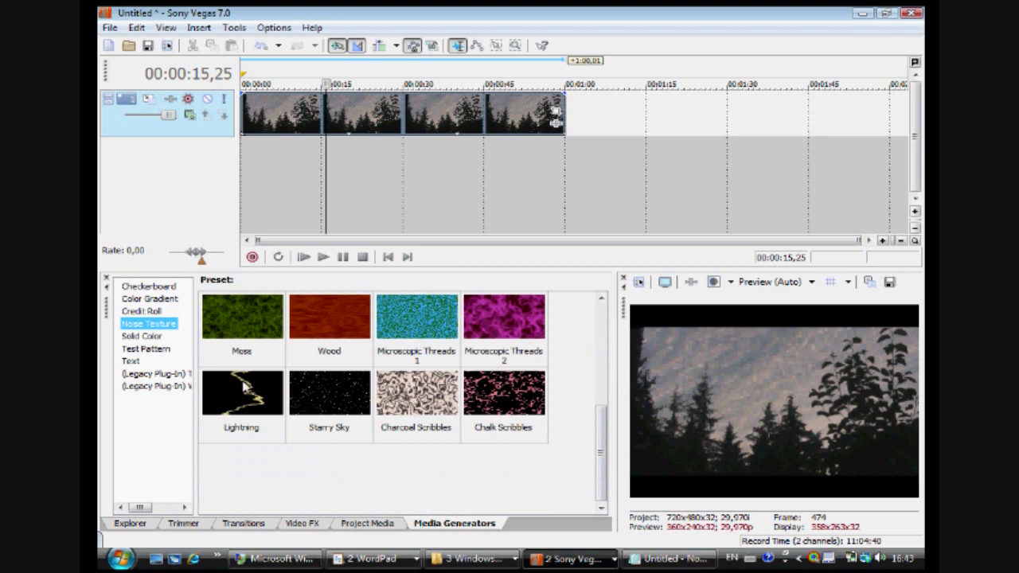
click(219, 384)
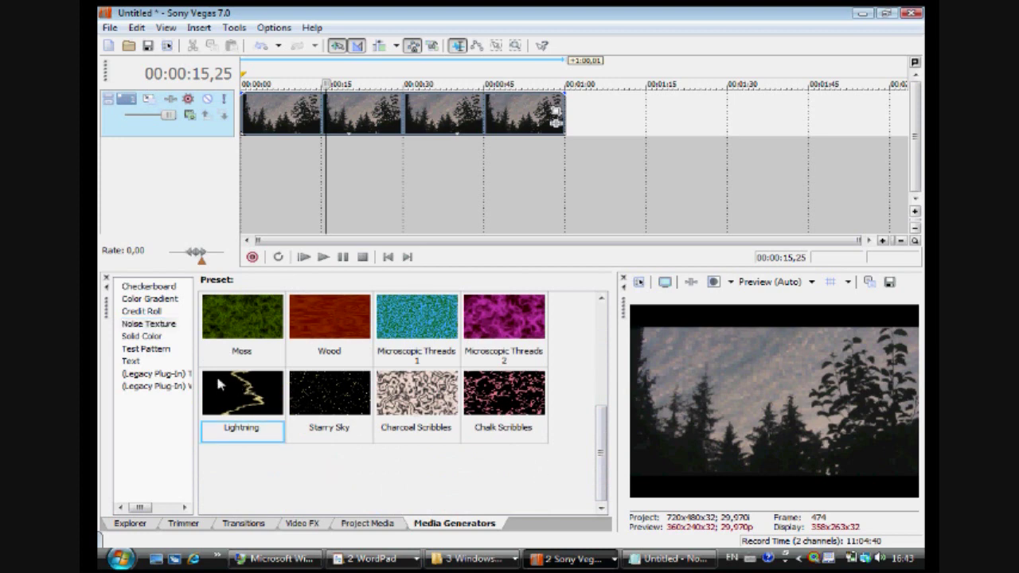
drag(218, 380, 323, 156)
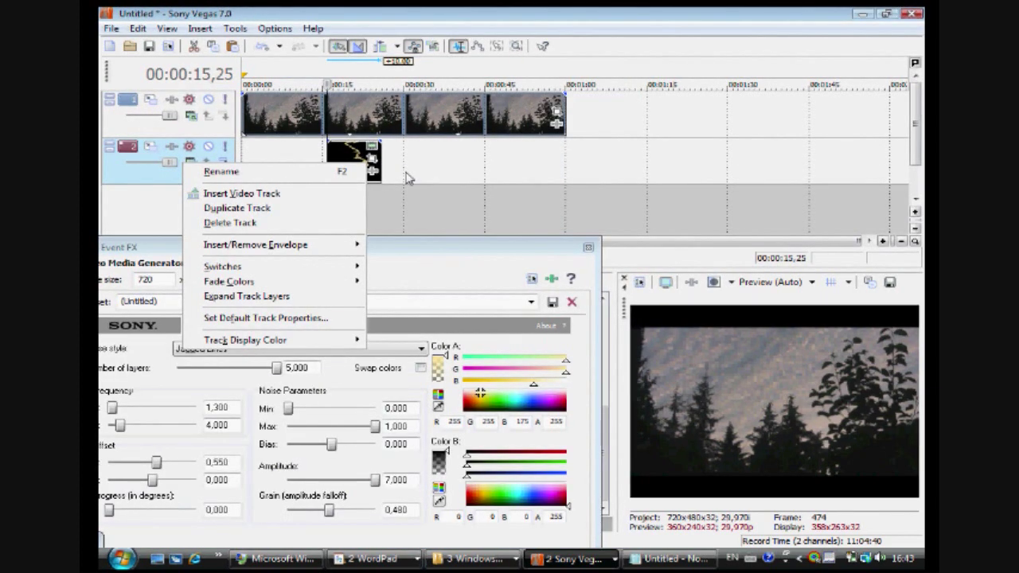
click(417, 178)
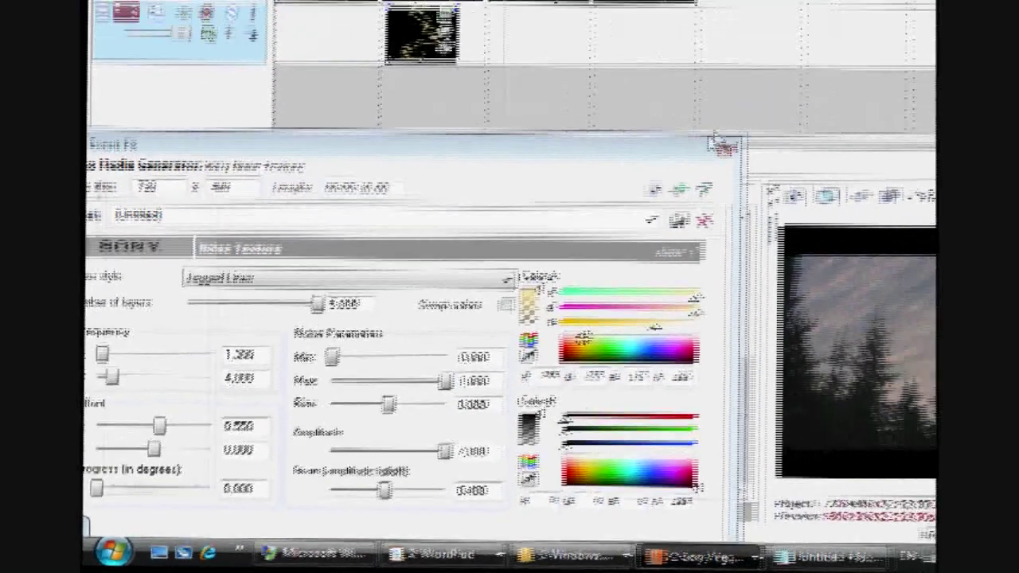
click(907, 26)
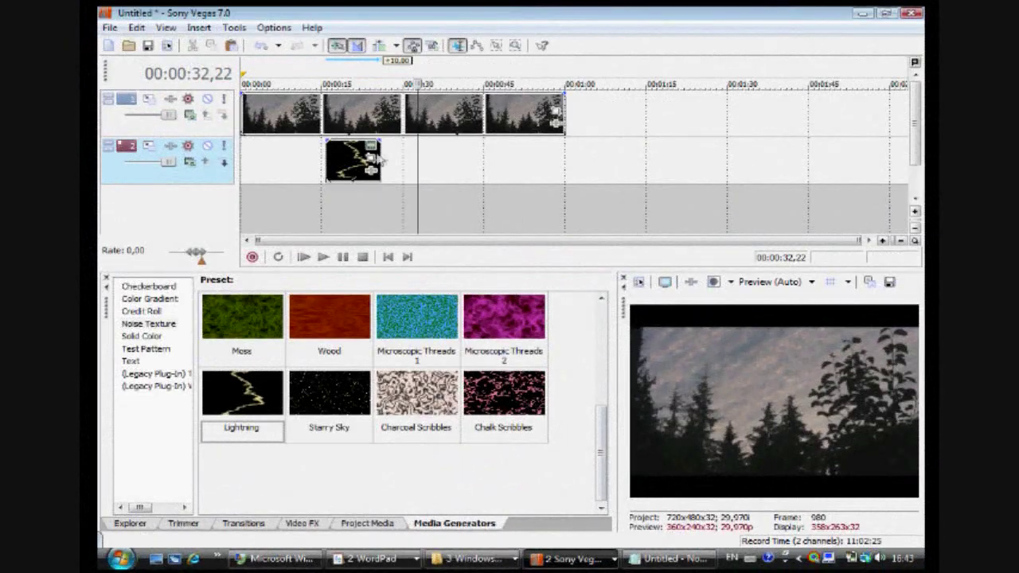
Step: Trim the Lightning event's end so it runs only from about 7 to 10 seconds
drag(373, 157, 281, 157)
click(281, 112)
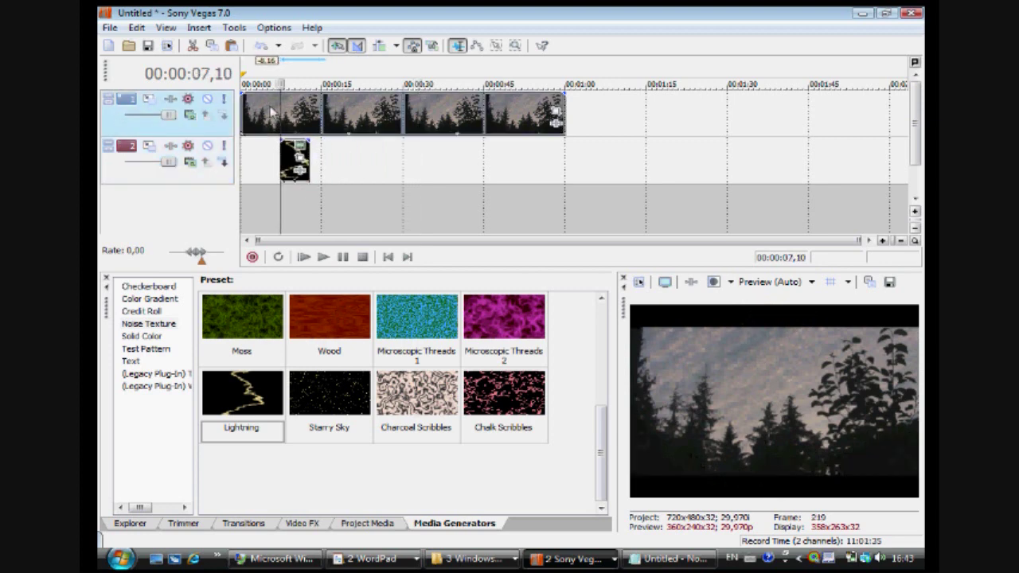
key(space)
key(space)
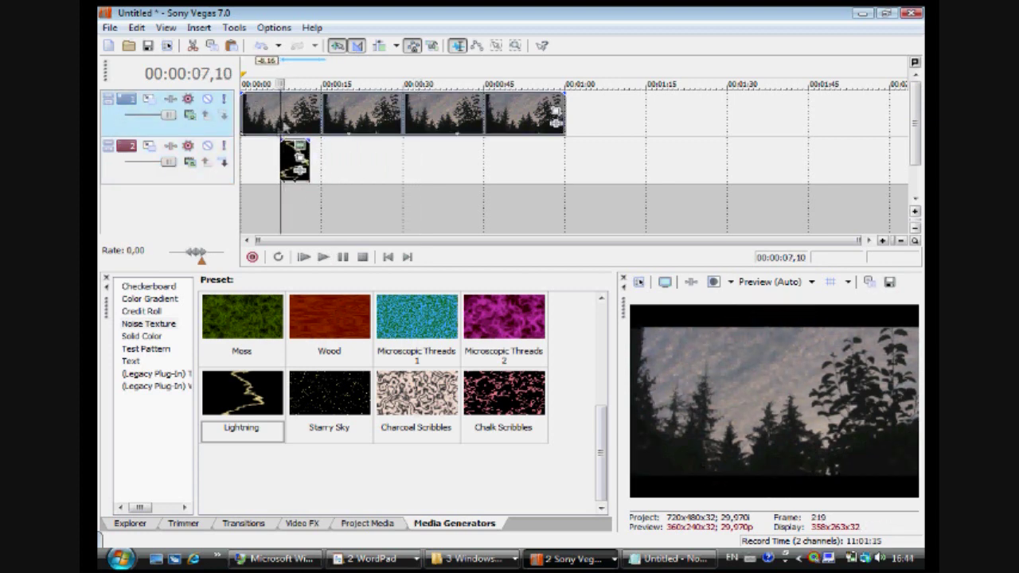
click(291, 159)
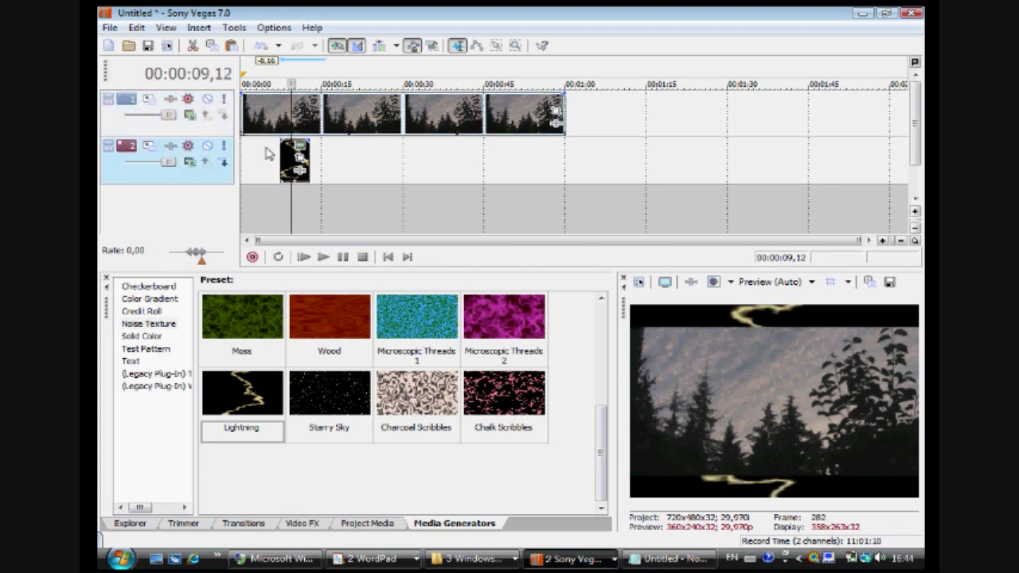
click(270, 154)
click(309, 159)
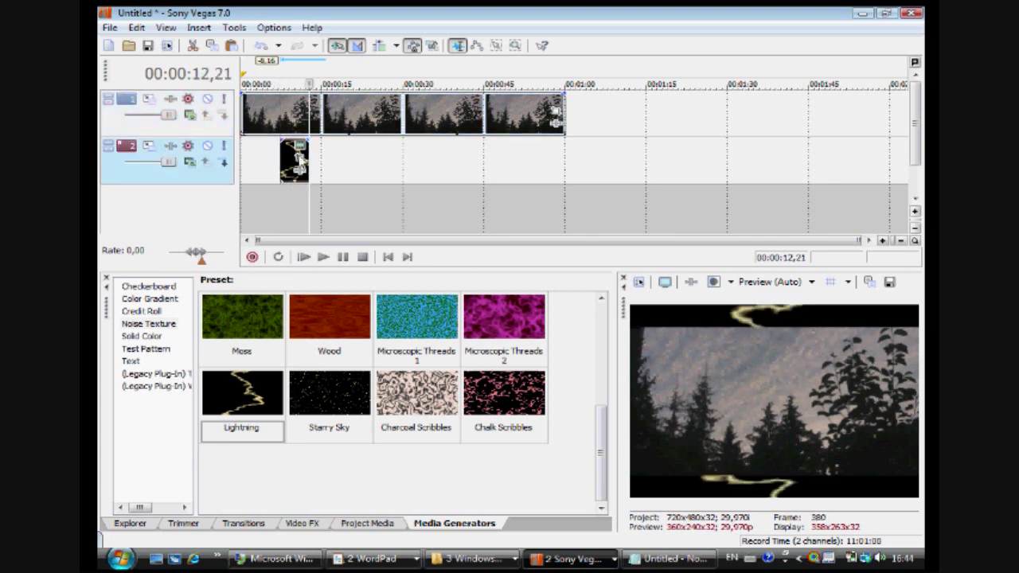
drag(300, 166, 281, 166)
click(274, 161)
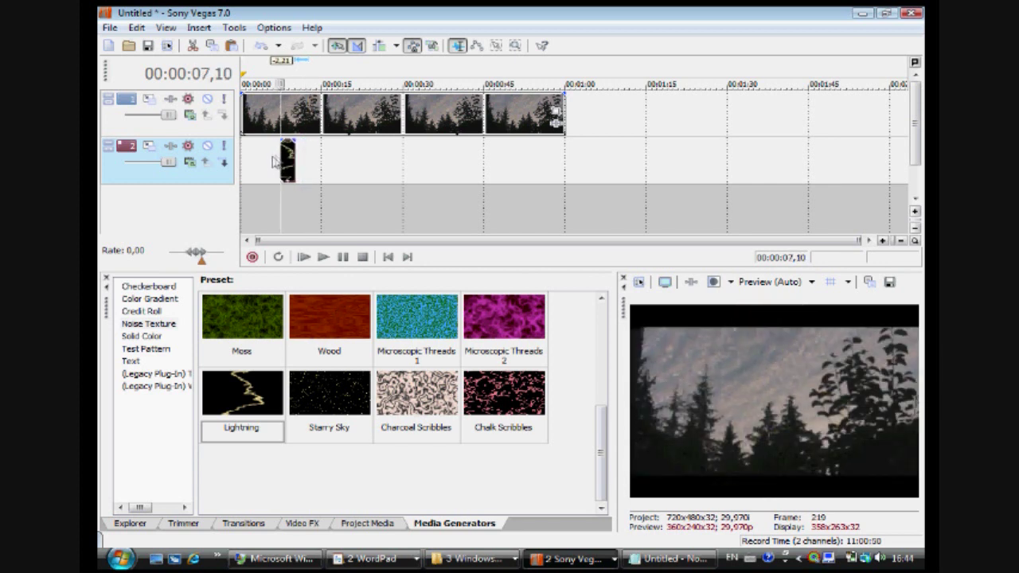
double_click(284, 162)
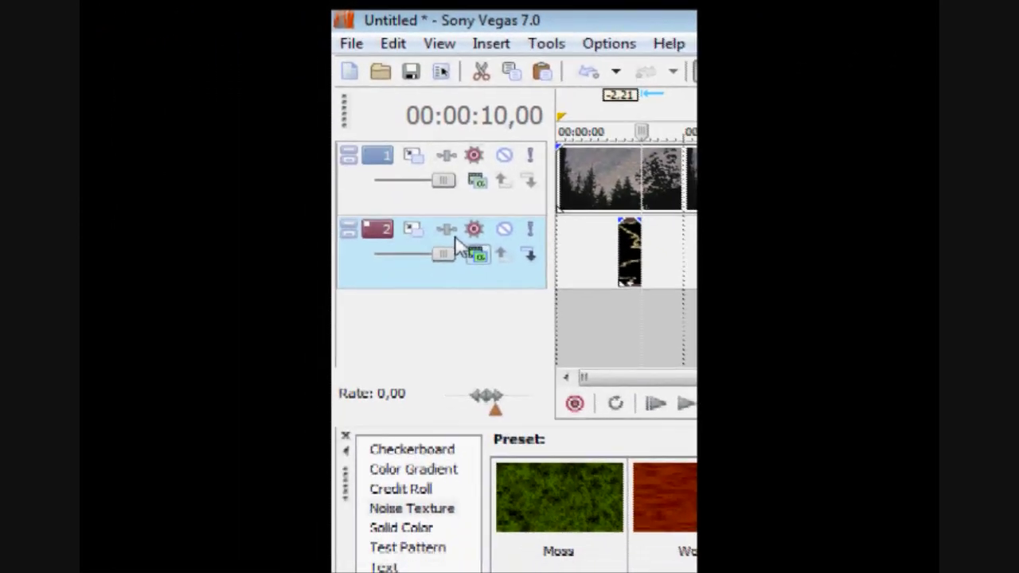
Step: Set the sky track's compositing mode to Add and preview the yellow bolt over the sky
click(475, 254)
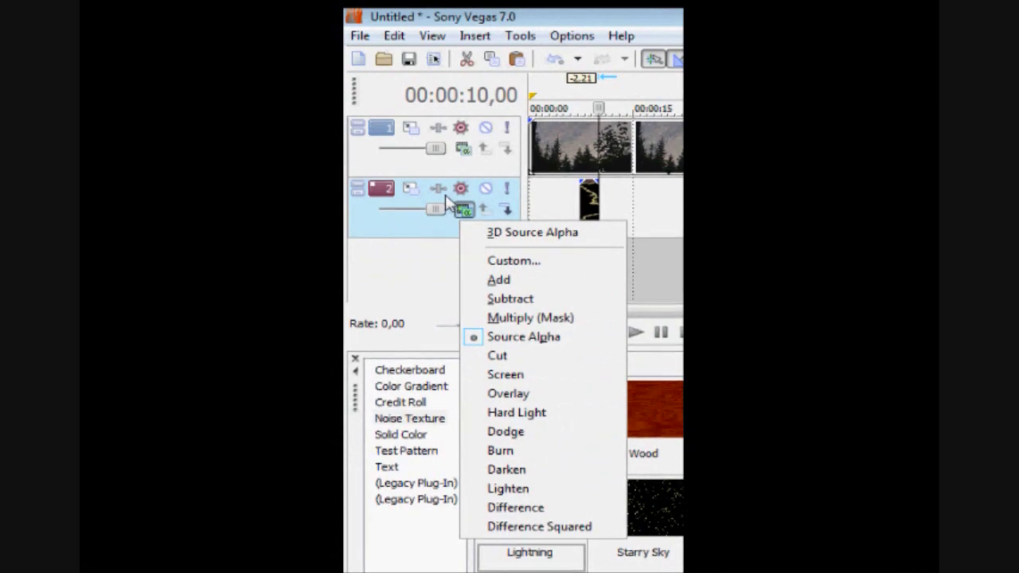
click(513, 412)
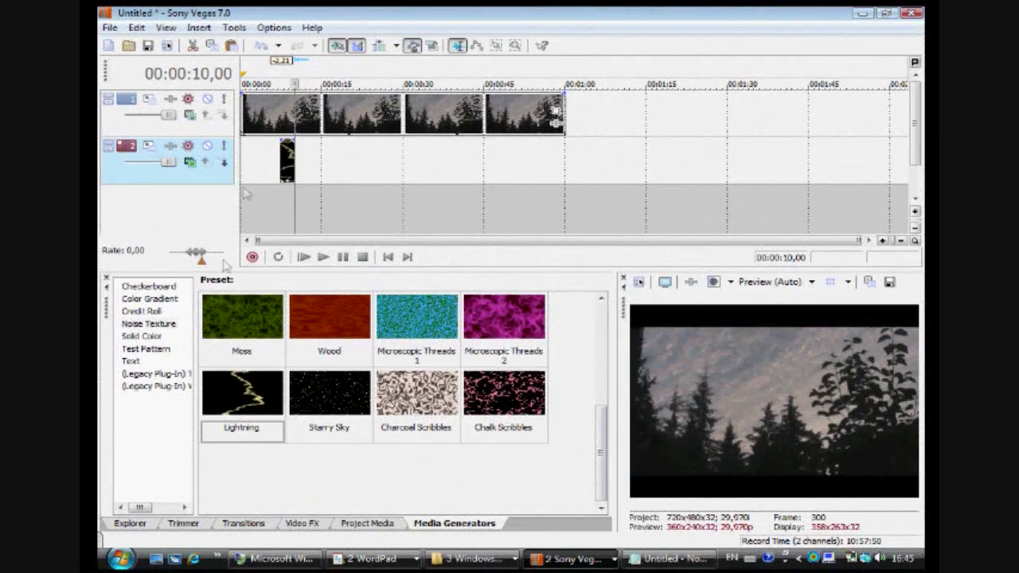
click(272, 157)
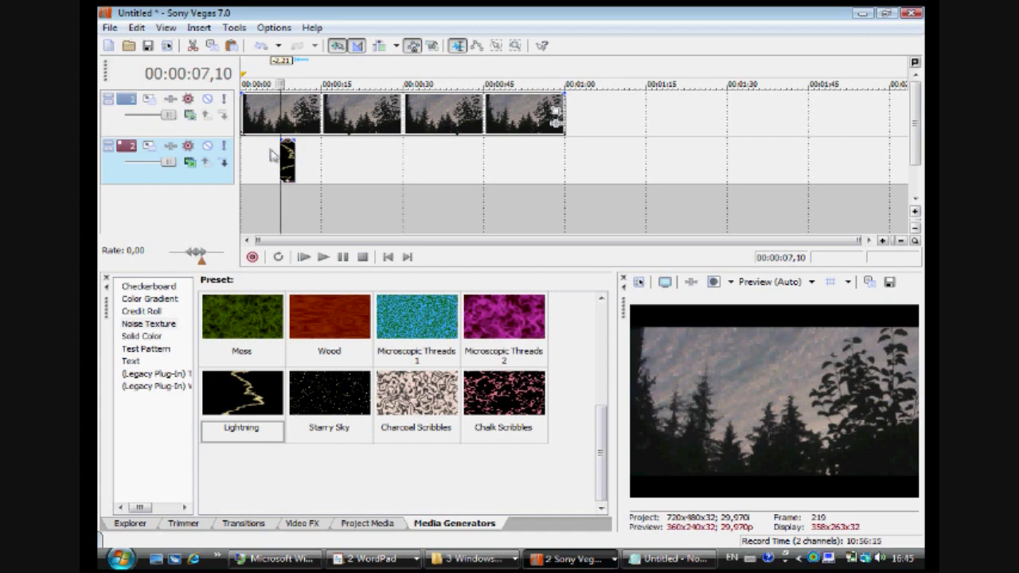
click(189, 115)
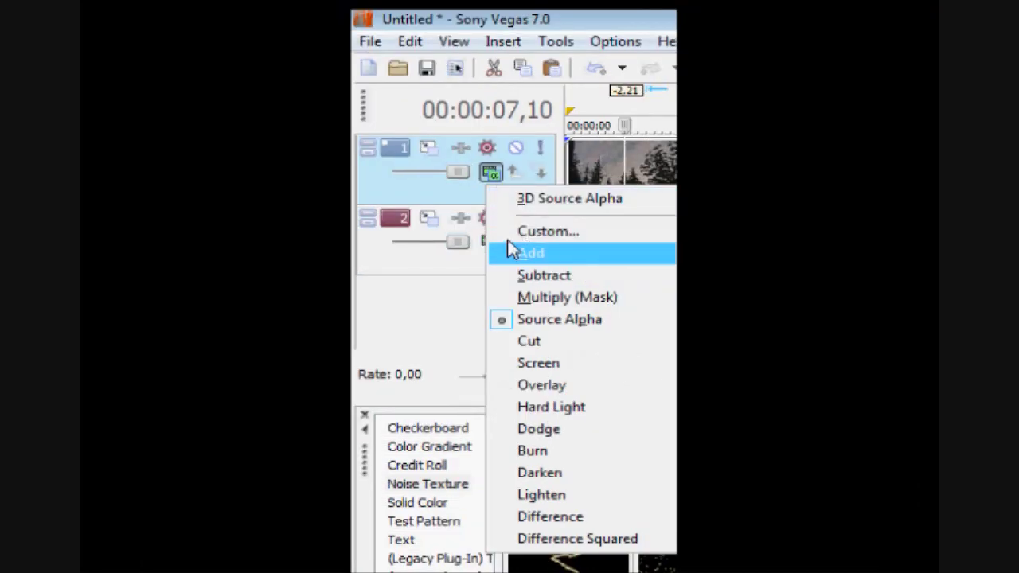
click(510, 252)
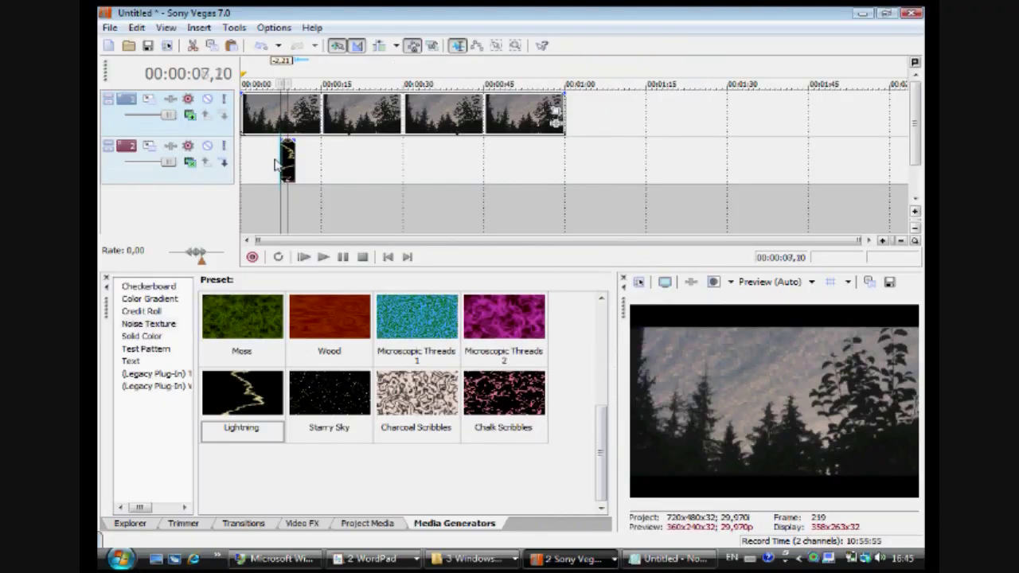
click(288, 159)
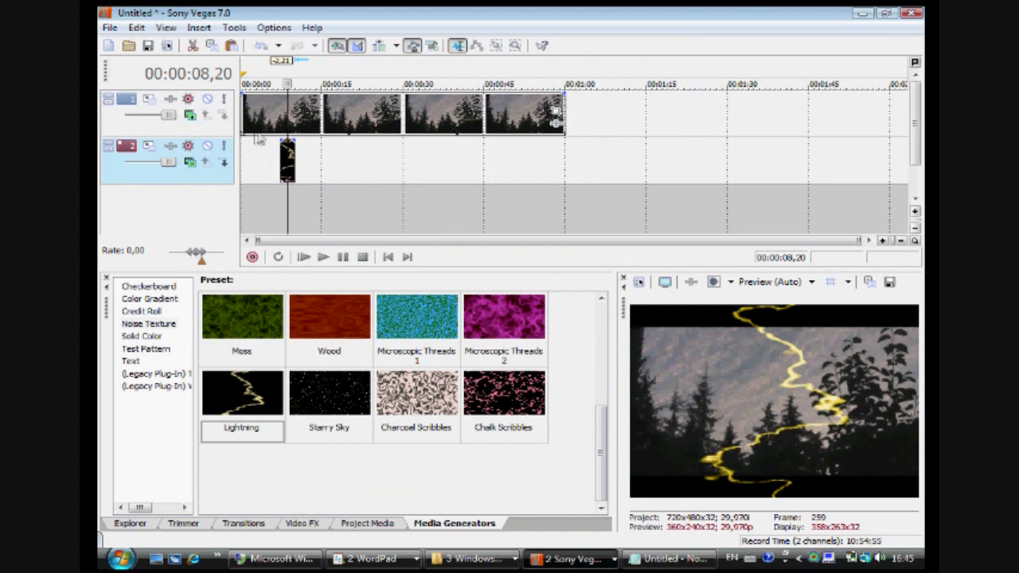
click(265, 143)
click(280, 151)
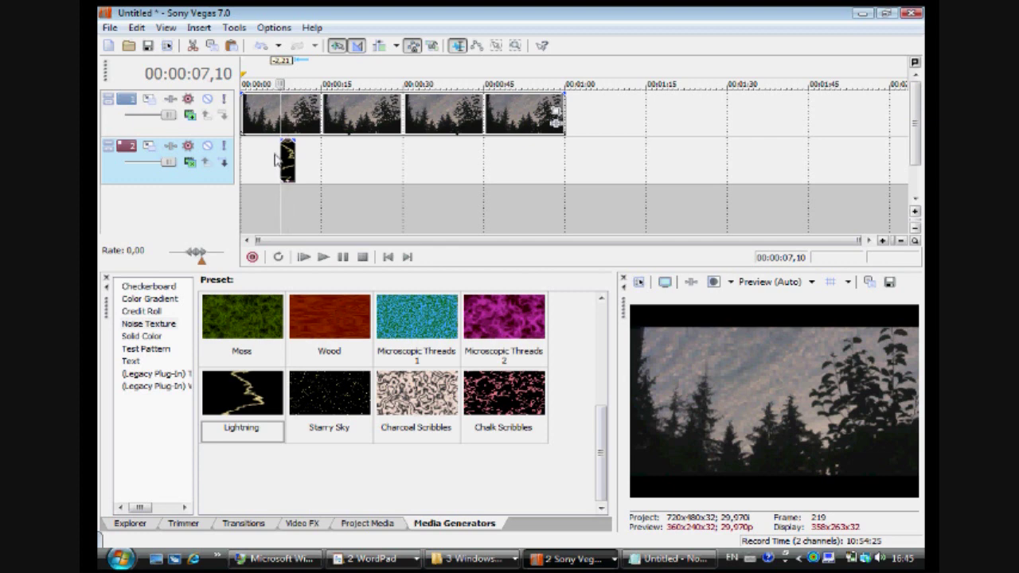
click(287, 160)
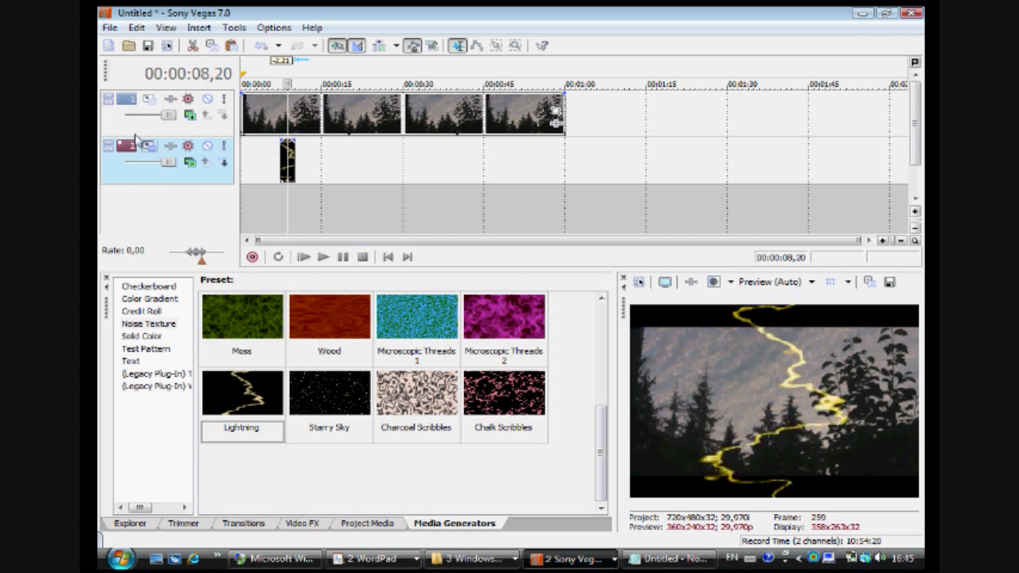
Step: Shrink and rotate the lightning track's motion frame so the tilted bolt sits over the sky
click(143, 143)
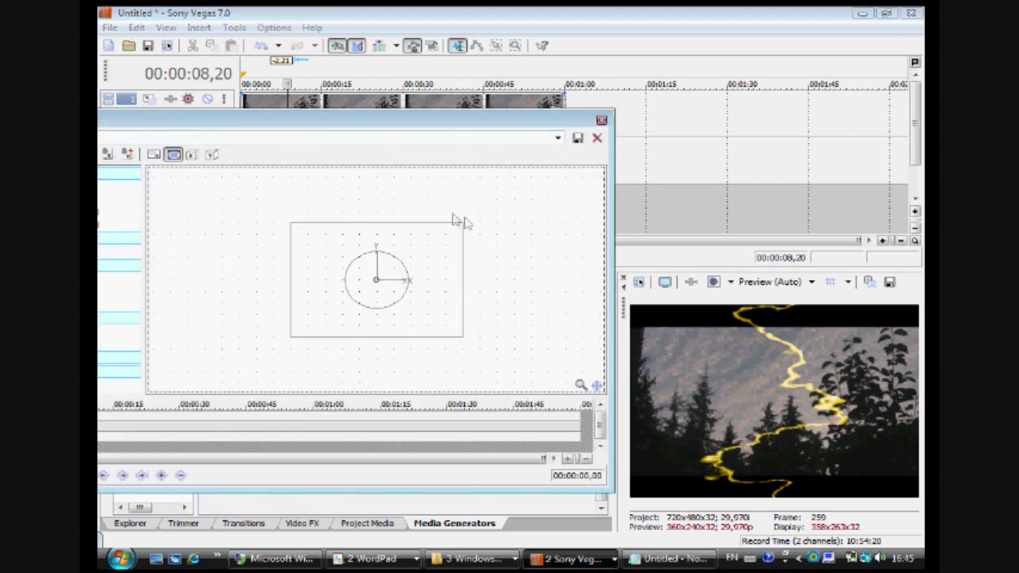
drag(462, 222, 357, 270)
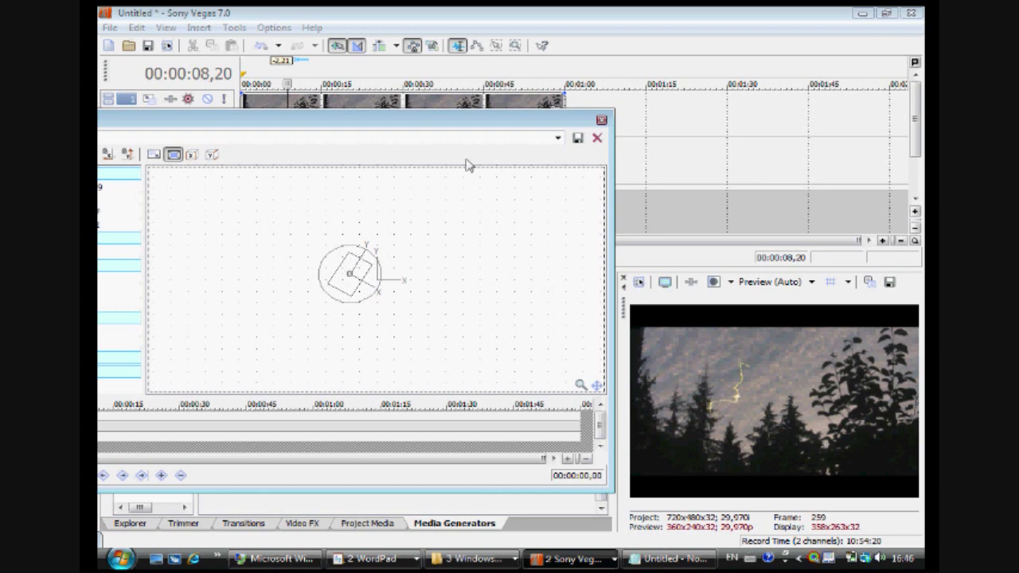
click(601, 119)
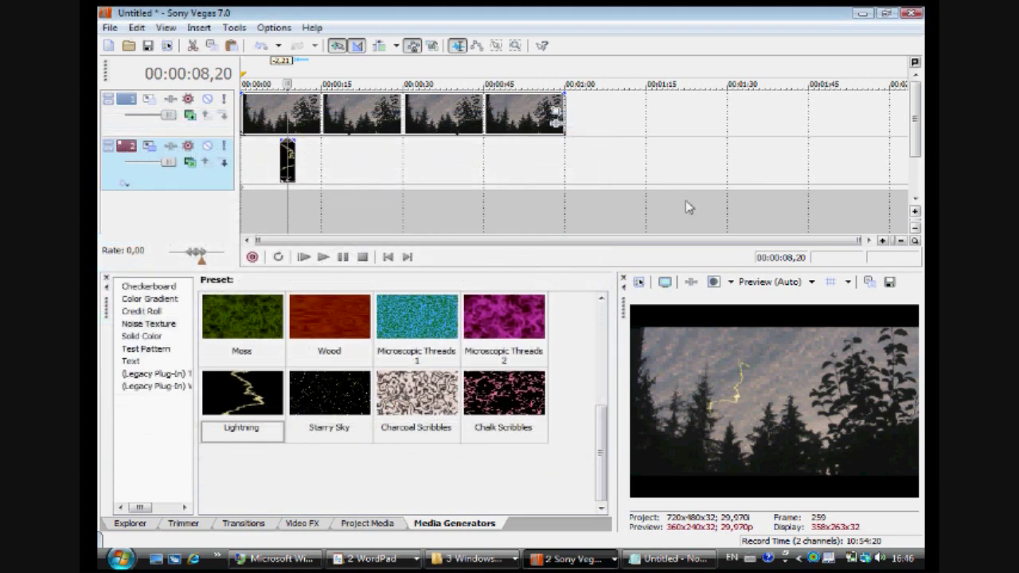
scroll(844, 227, up, 4)
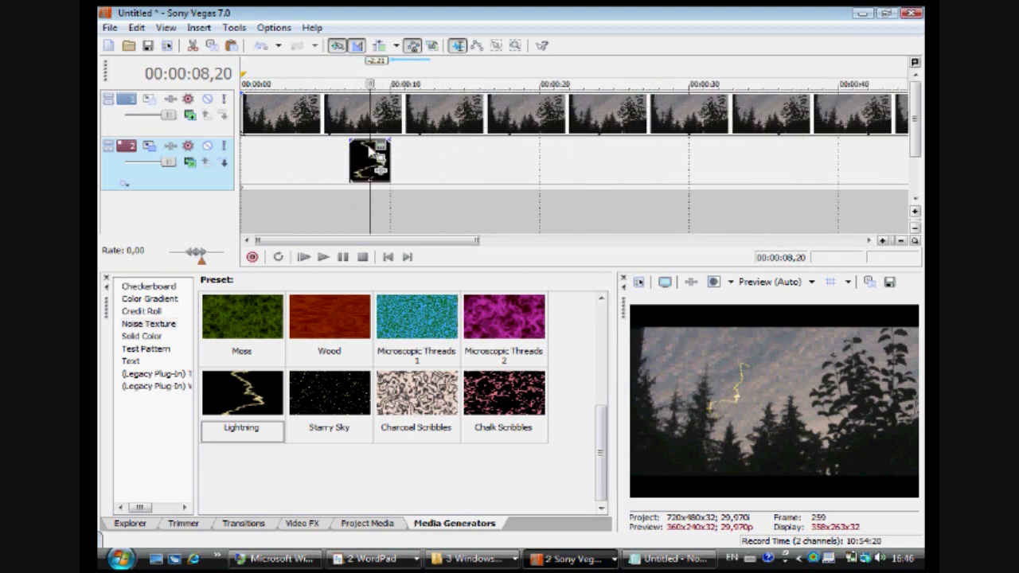
click(376, 148)
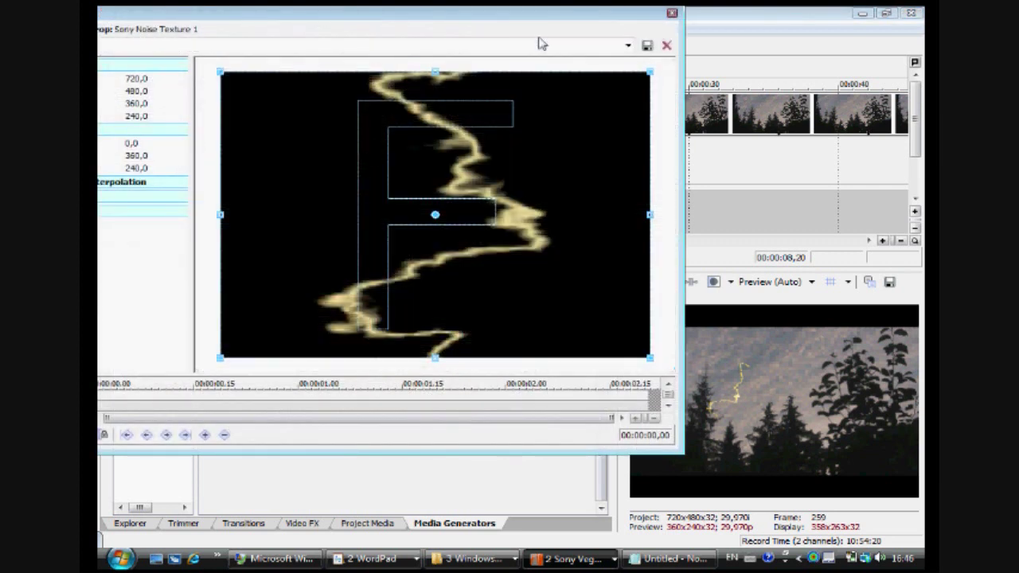
click(670, 13)
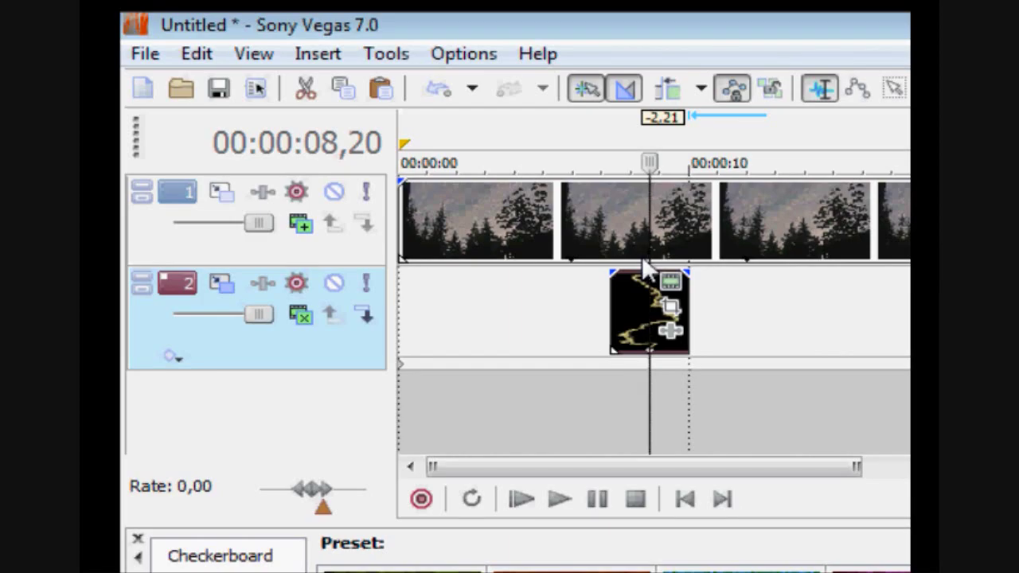
click(542, 220)
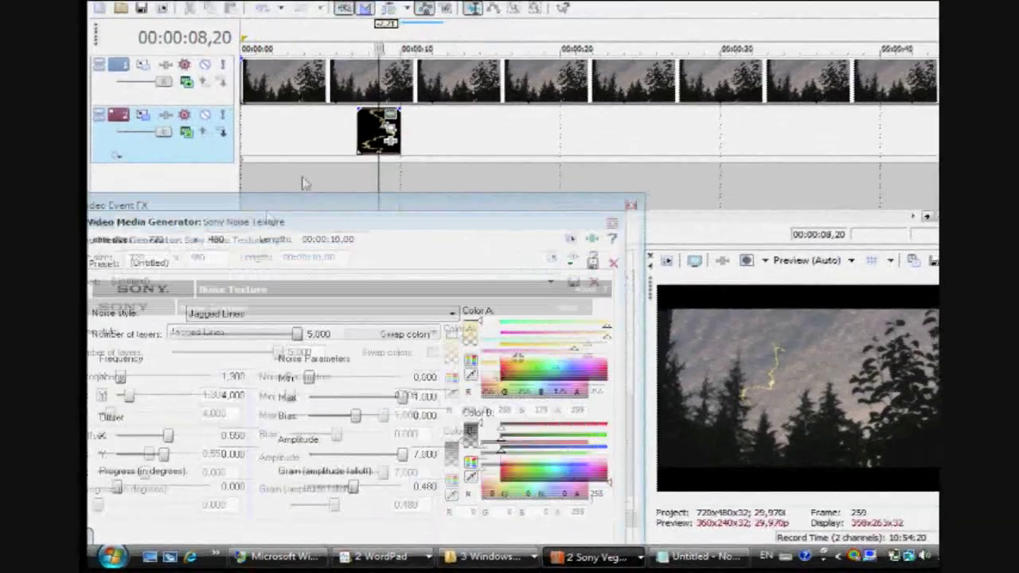
Step: Set the noise texture Max to 0,380, Bias to 0,010, Amplitude to 2,000, and reduce Grain
drag(311, 303, 442, 140)
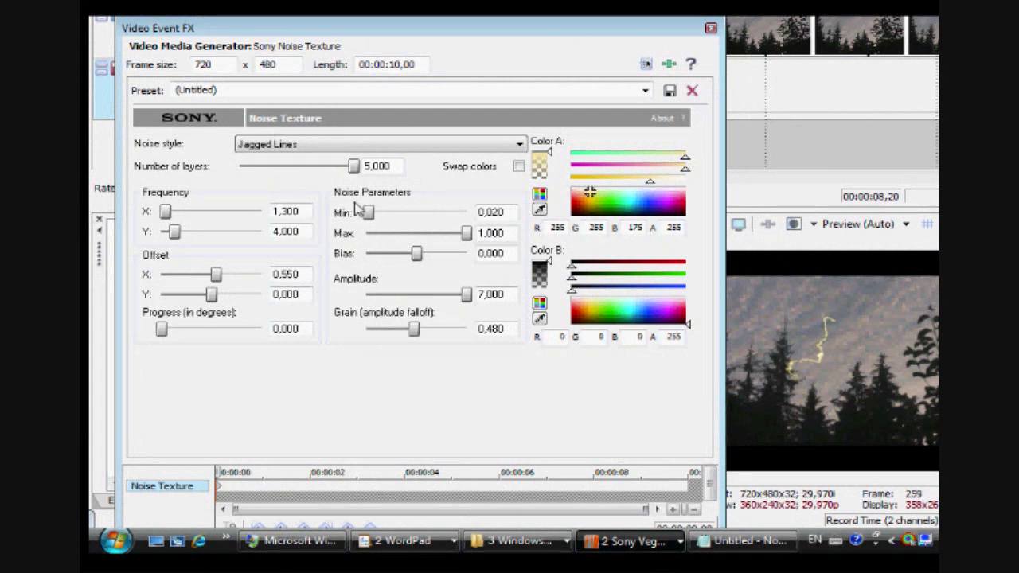
mouse_move(465, 232)
mouse_down()
mouse_move(431, 230)
mouse_move(466, 229)
mouse_up()
drag(410, 248, 408, 250)
drag(413, 329, 412, 329)
mouse_move(451, 291)
mouse_down()
mouse_move(474, 287)
mouse_move(467, 294)
mouse_up()
mouse_move(412, 329)
mouse_down()
mouse_move(381, 319)
mouse_move(371, 327)
mouse_move(423, 328)
mouse_up()
drag(466, 233, 404, 232)
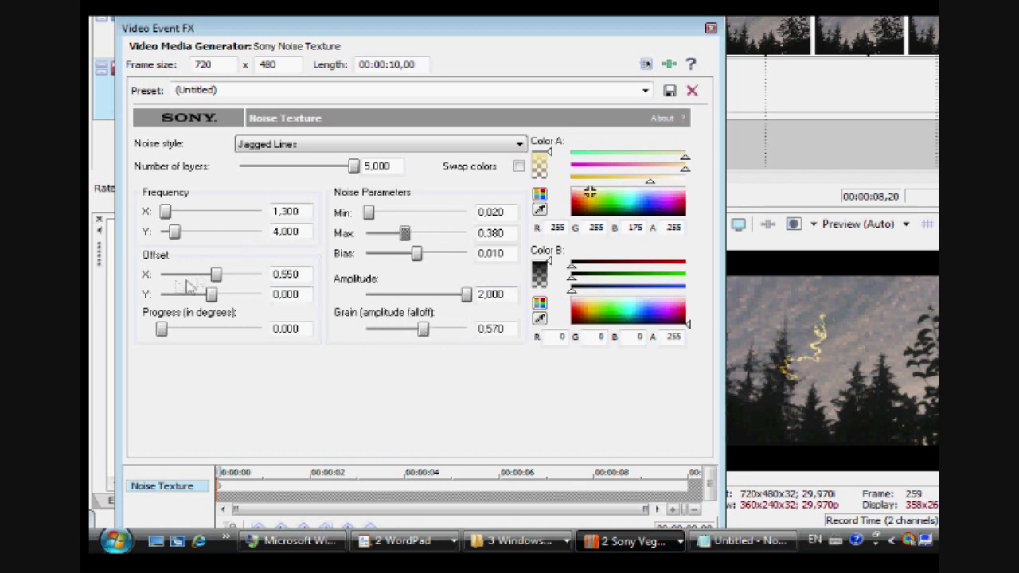
Step: Set Offset X to 1,660, Frequency X to 1,390, and adjust Progress while previewing the bolt
mouse_move(215, 274)
mouse_down()
mouse_move(234, 274)
mouse_move(215, 271)
mouse_up()
drag(160, 211, 169, 231)
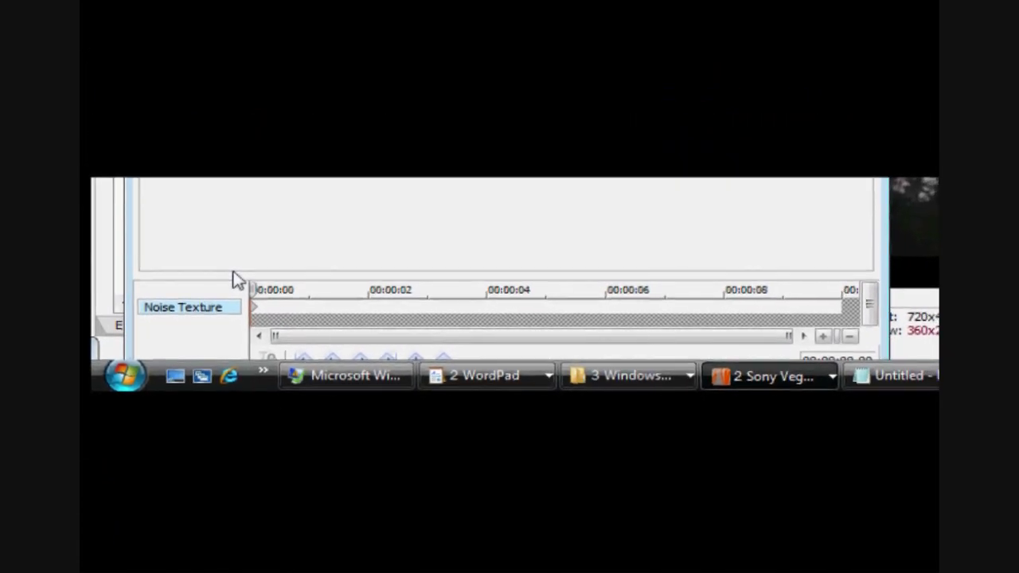
drag(232, 278, 821, 235)
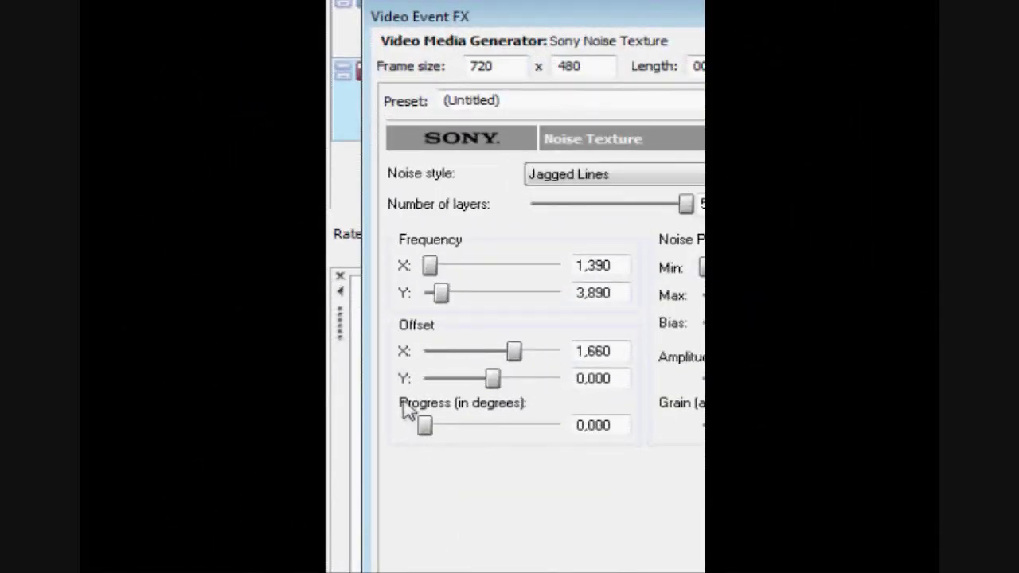
drag(403, 403, 449, 410)
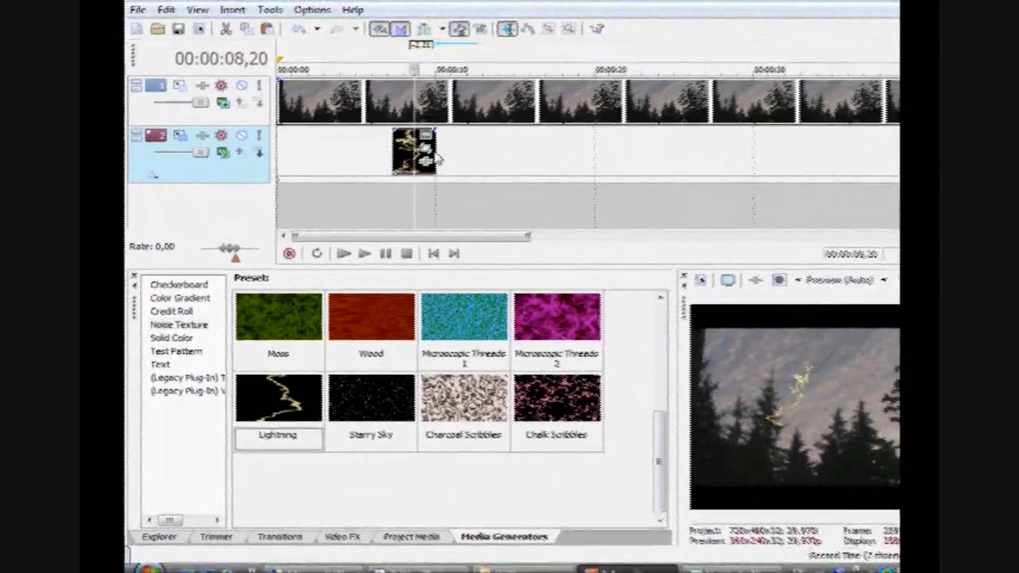
Step: Preview the lightning, then trim the event's end to a flash under a second
click(390, 159)
key(space)
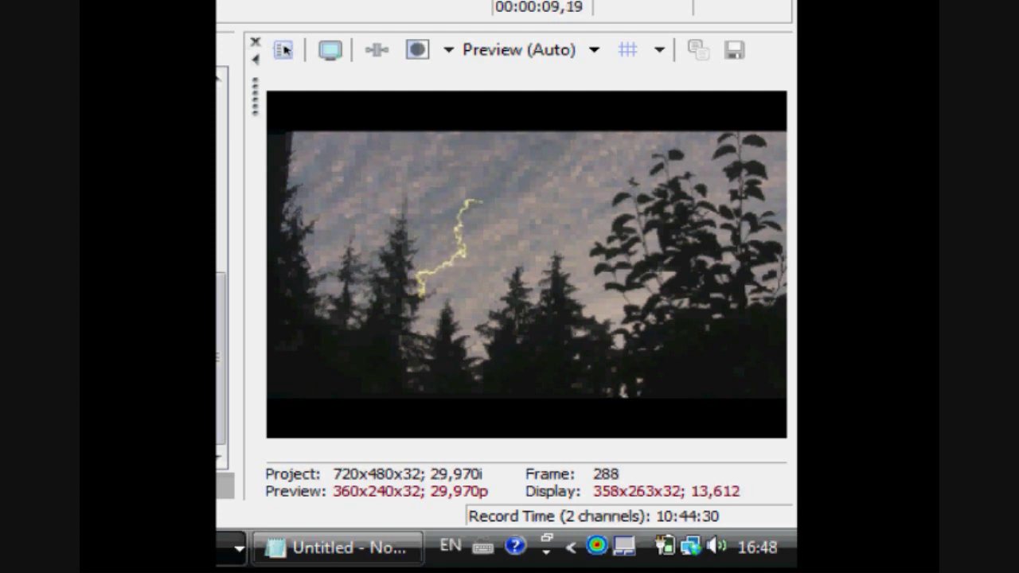
key(space)
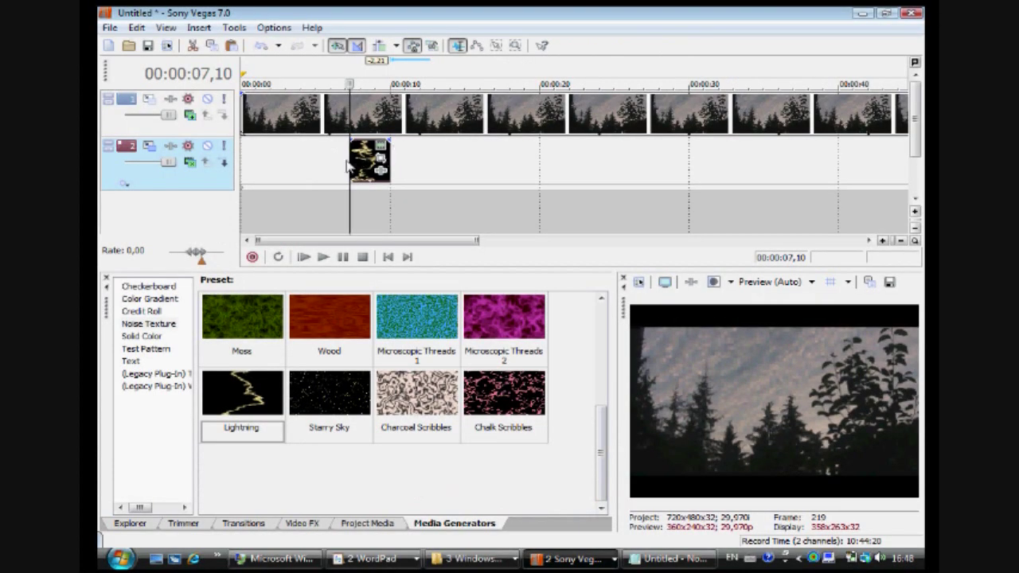
key(space)
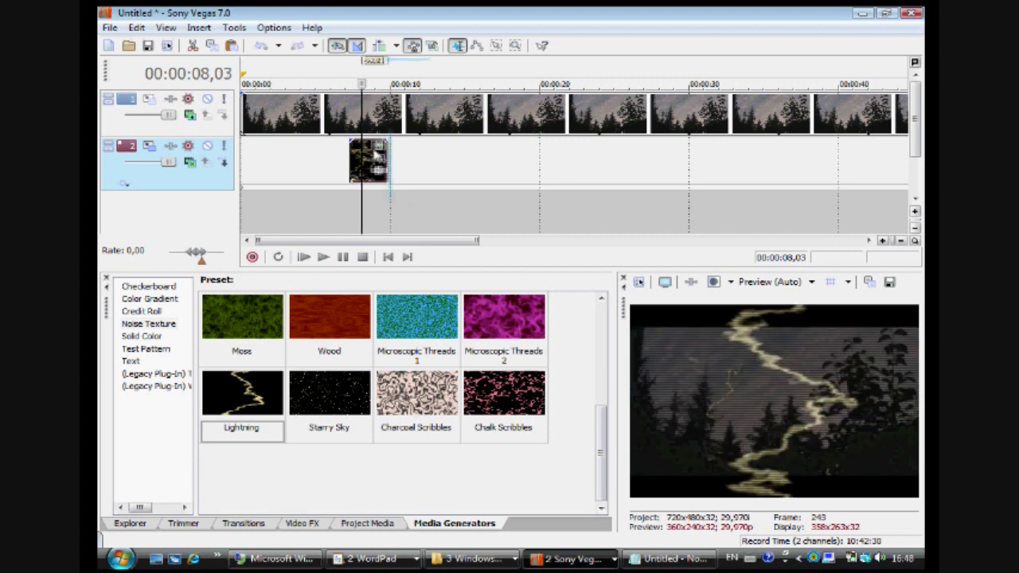
mouse_move(377, 156)
mouse_down()
mouse_move(343, 147)
mouse_move(363, 148)
mouse_up()
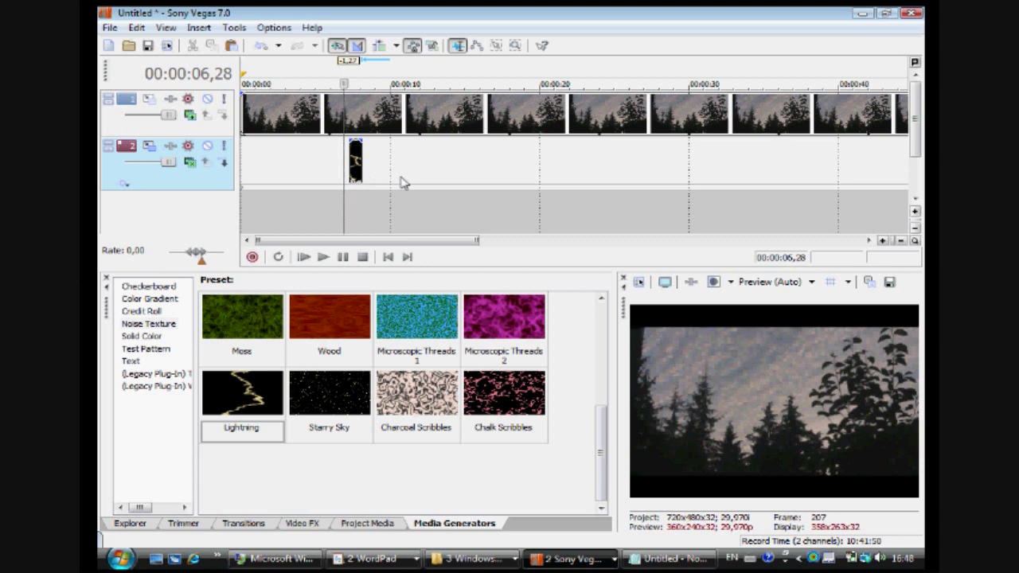
right_click(111, 169)
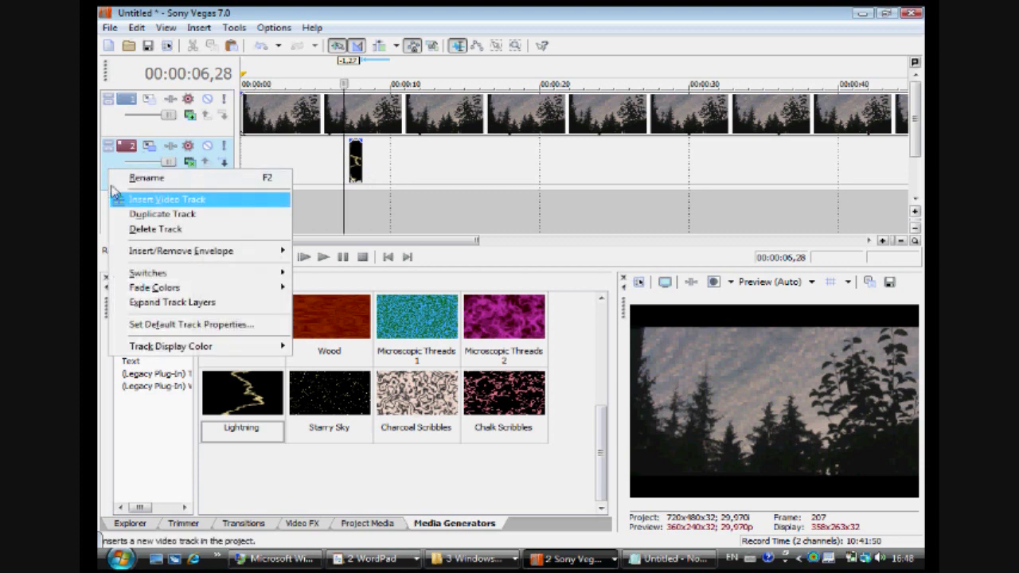
Step: Insert a new video track and place a White Solid Color event on it
click(160, 199)
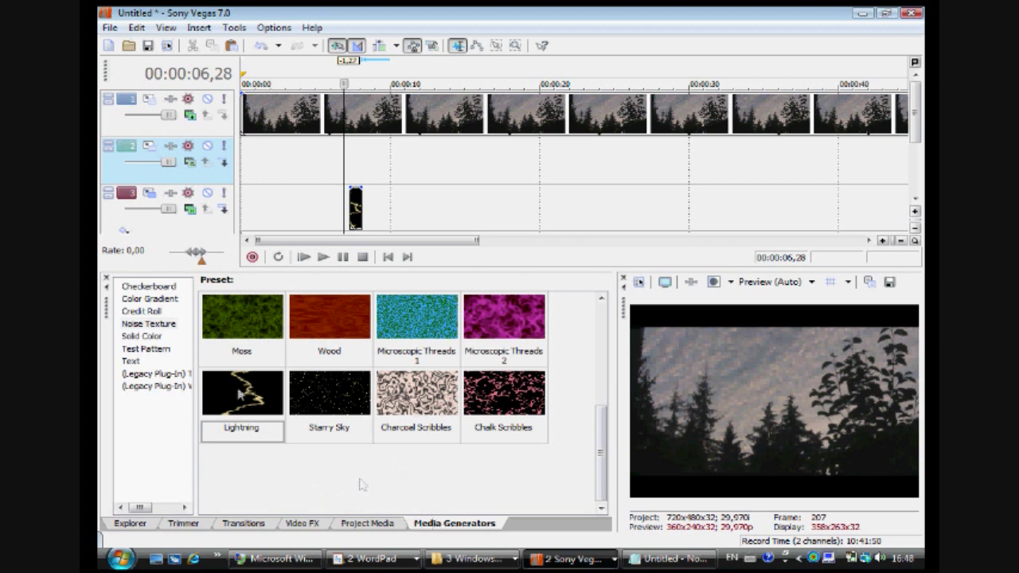
click(133, 335)
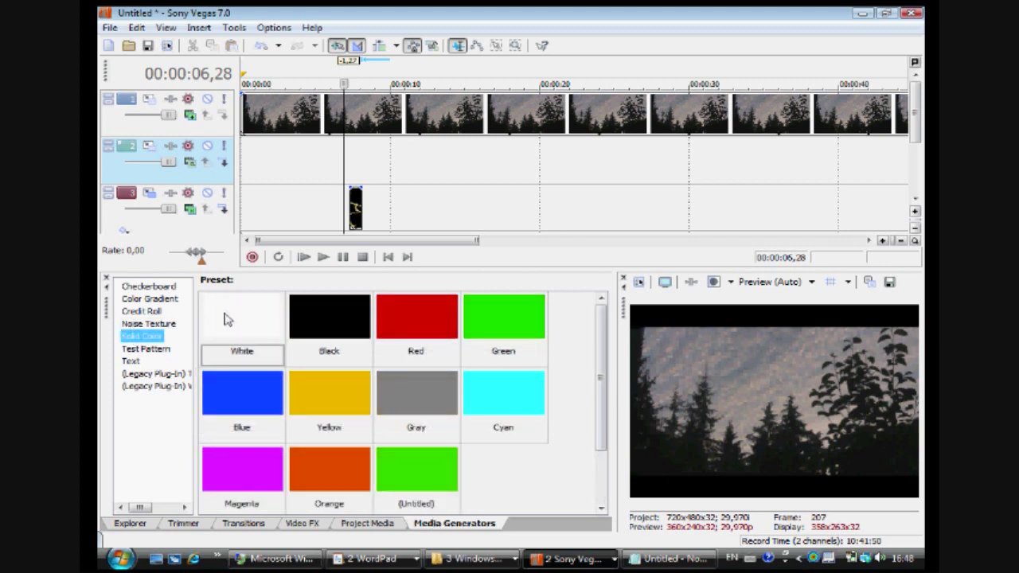
drag(225, 319, 344, 153)
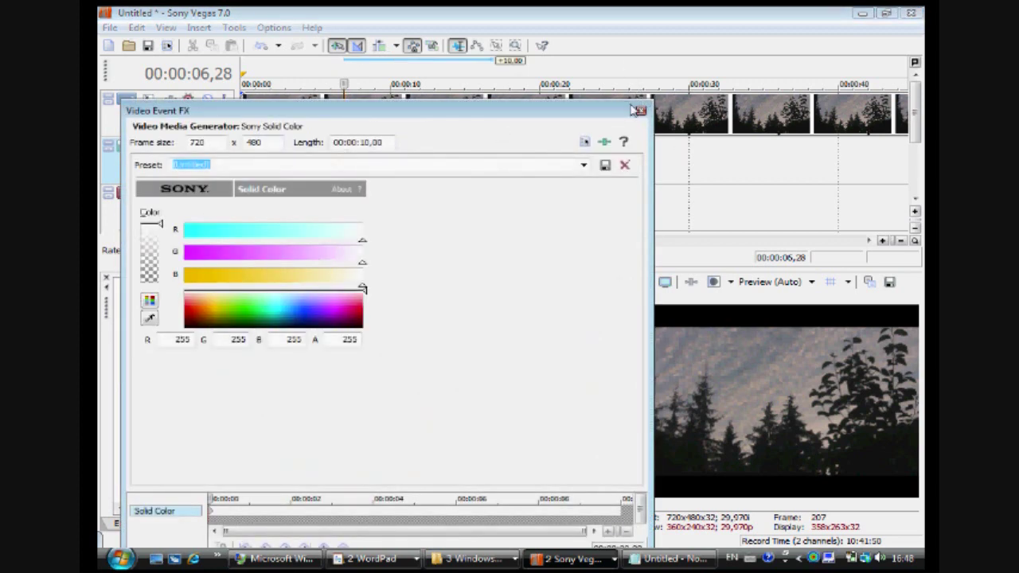
click(639, 110)
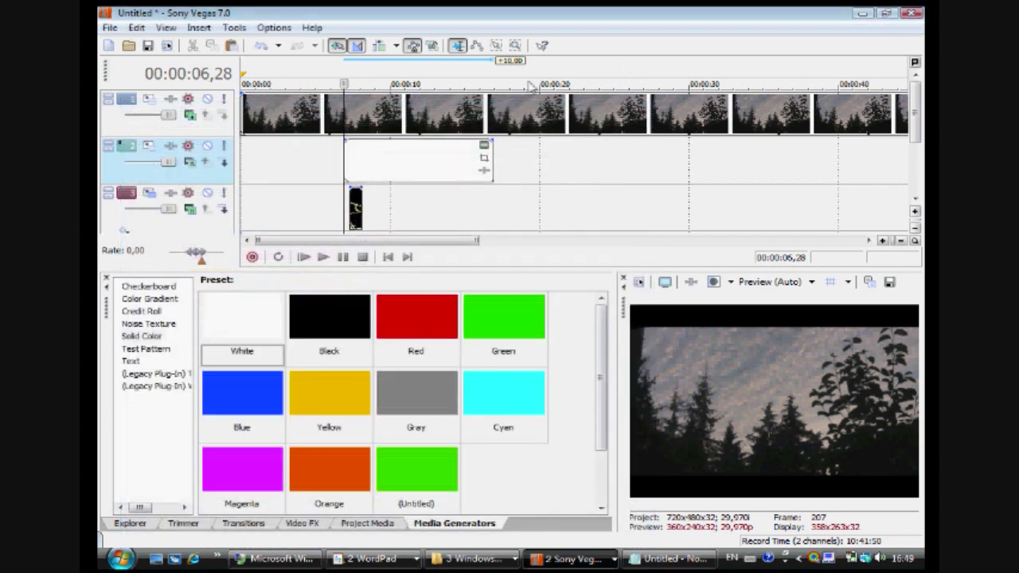
Step: Shift the white event slightly later and trim it to match the lightning flash
click(417, 153)
drag(416, 153, 421, 154)
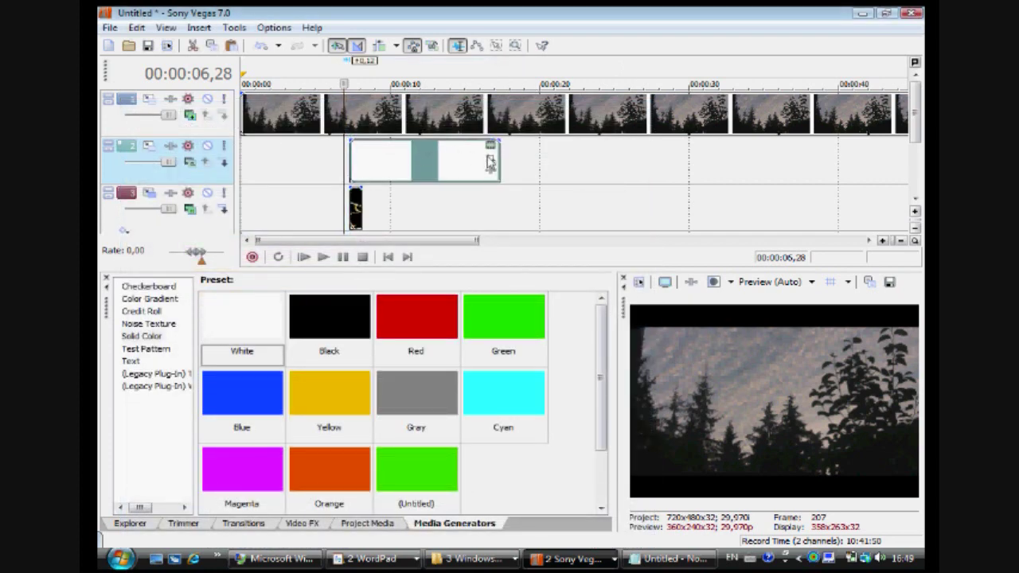
drag(487, 162, 356, 141)
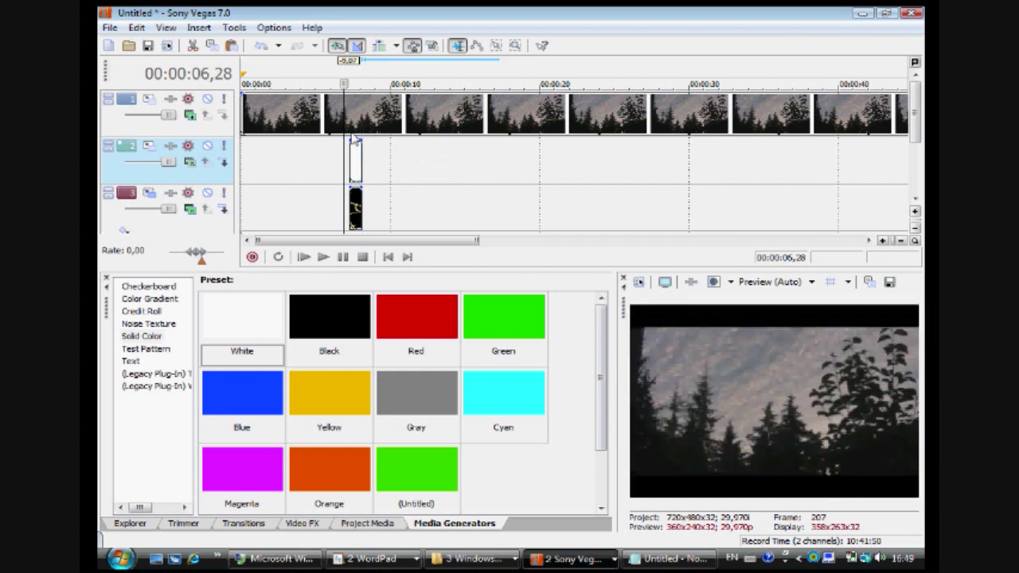
click(348, 161)
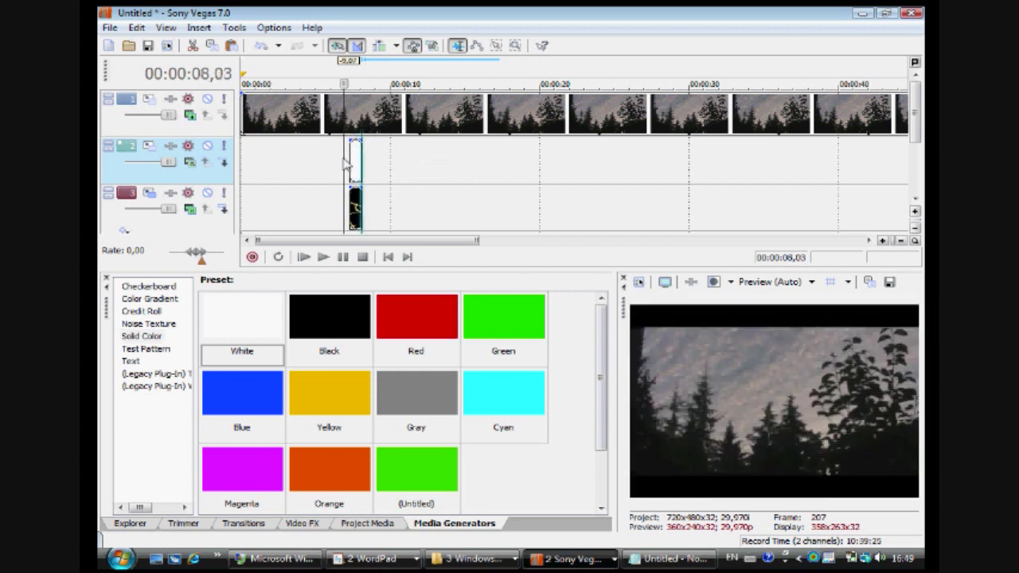
key(Left)
key(Left)
key(Left)
key(Left)
key(Left)
key(Left)
key(Left)
key(Left)
key(Left)
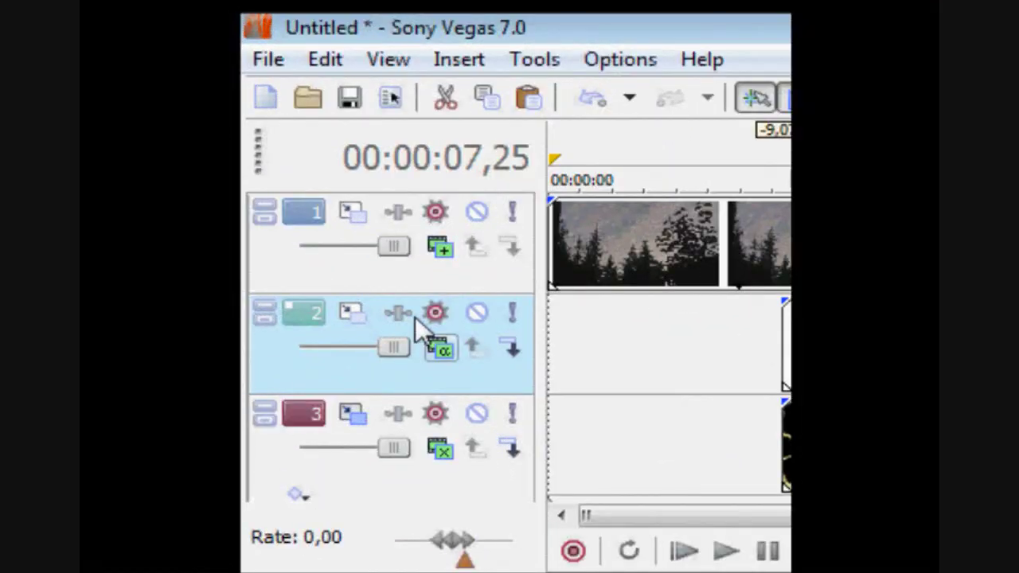
Step: Set track 2's compositing mode to Add and check the result on the white flash
click(440, 348)
click(455, 273)
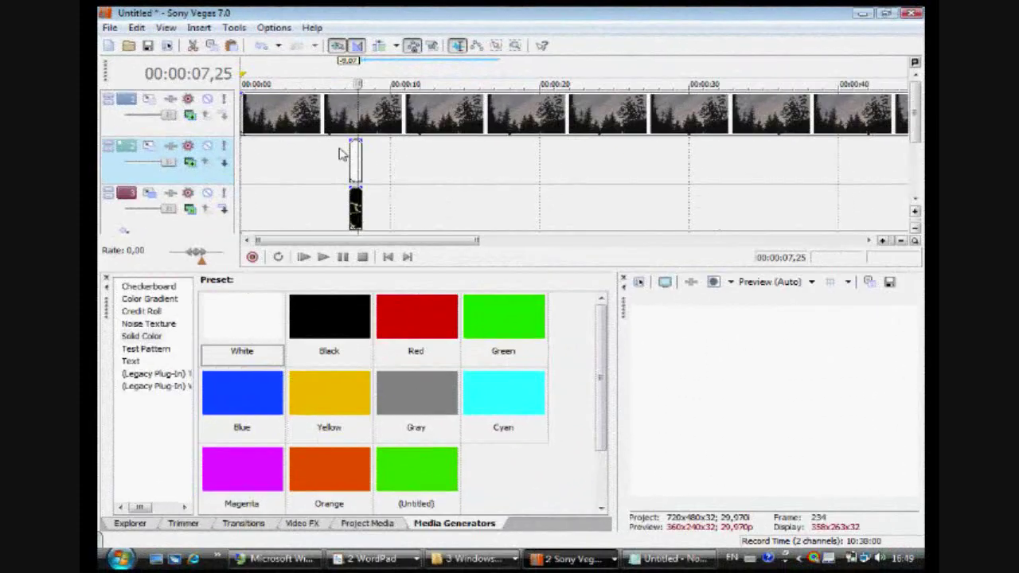
click(346, 151)
click(358, 153)
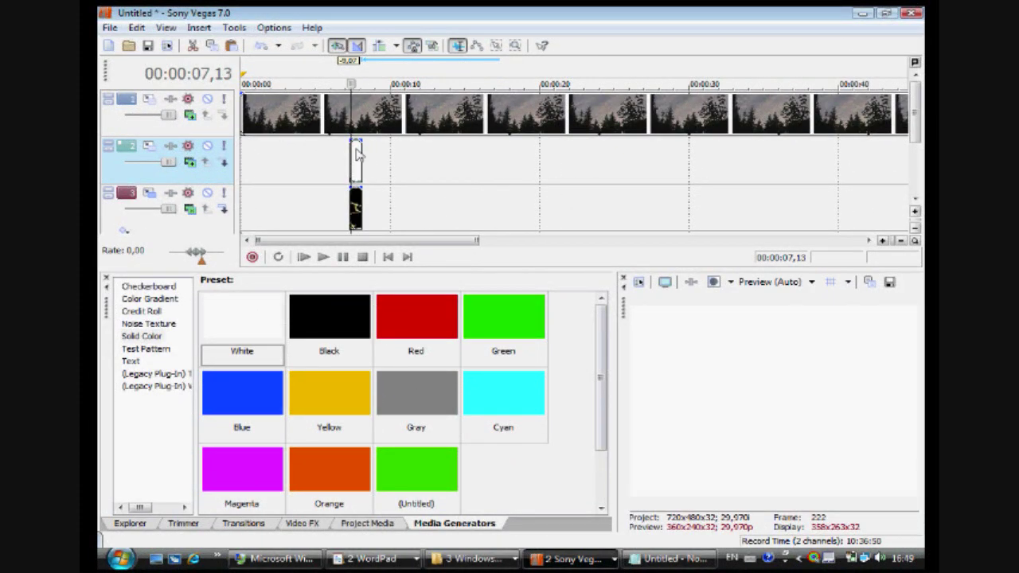
click(356, 154)
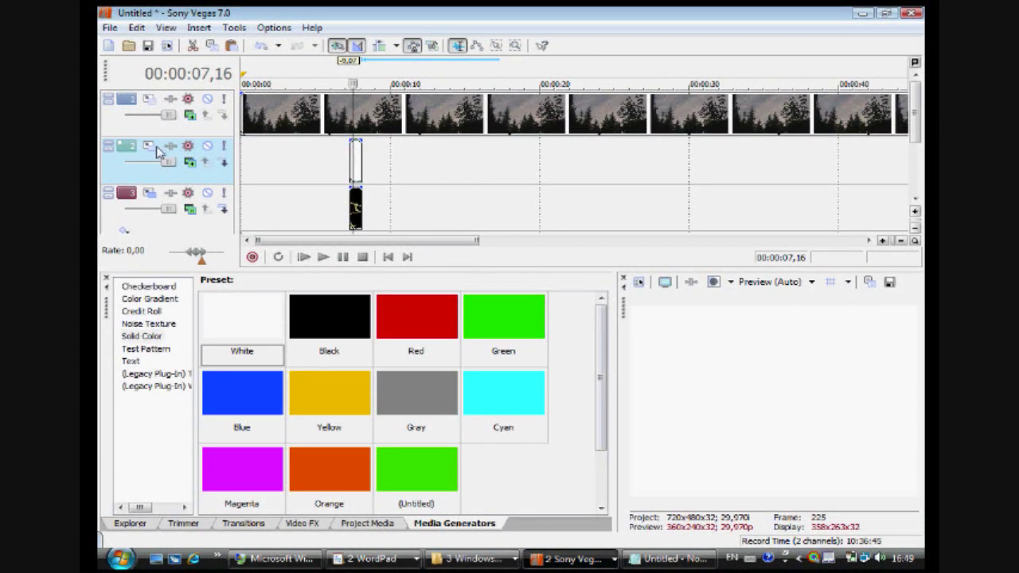
Step: Lower track 2's level to soften the glow and bring up its track motion settings
drag(158, 151, 122, 150)
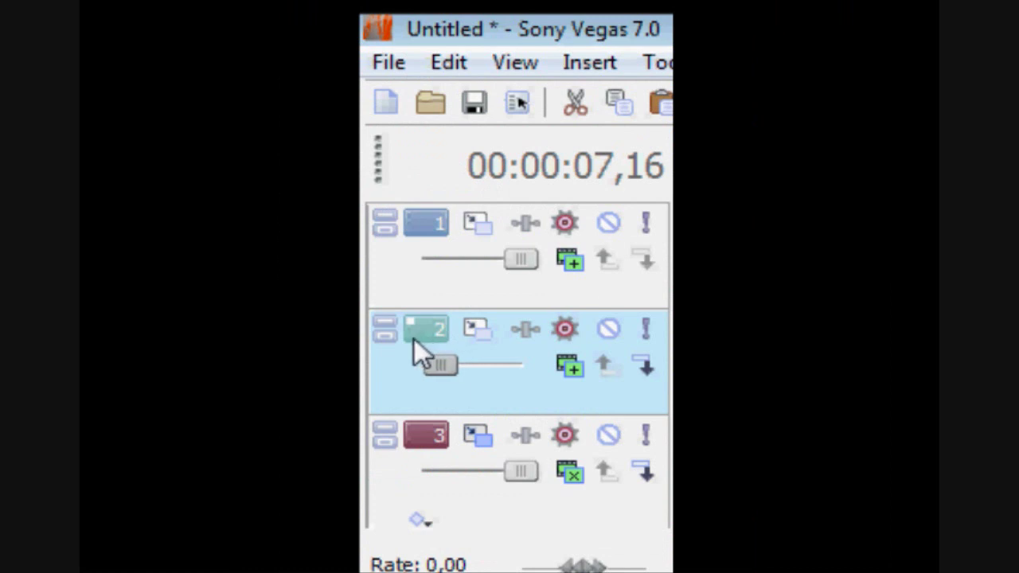
drag(417, 341, 419, 335)
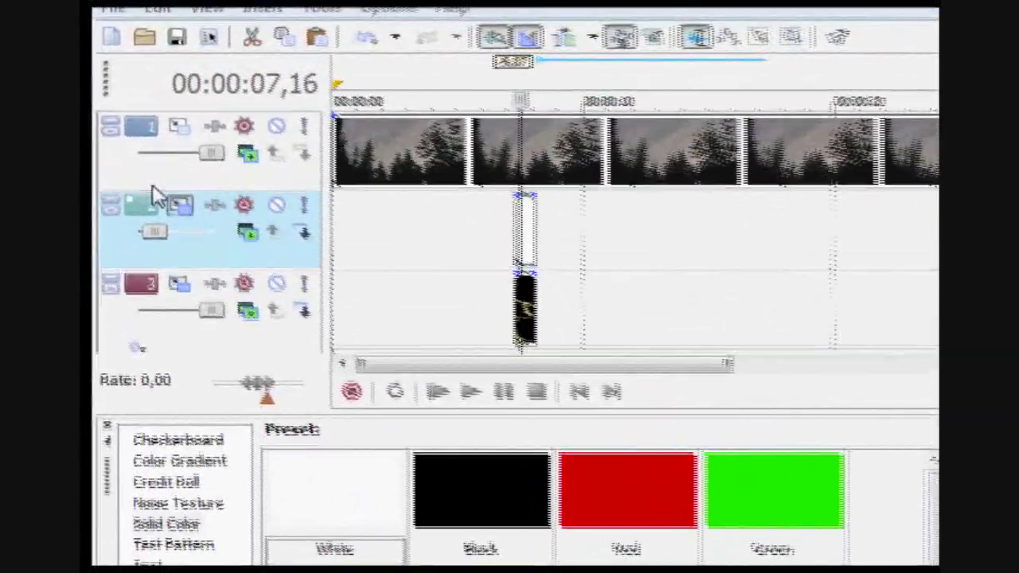
click(159, 177)
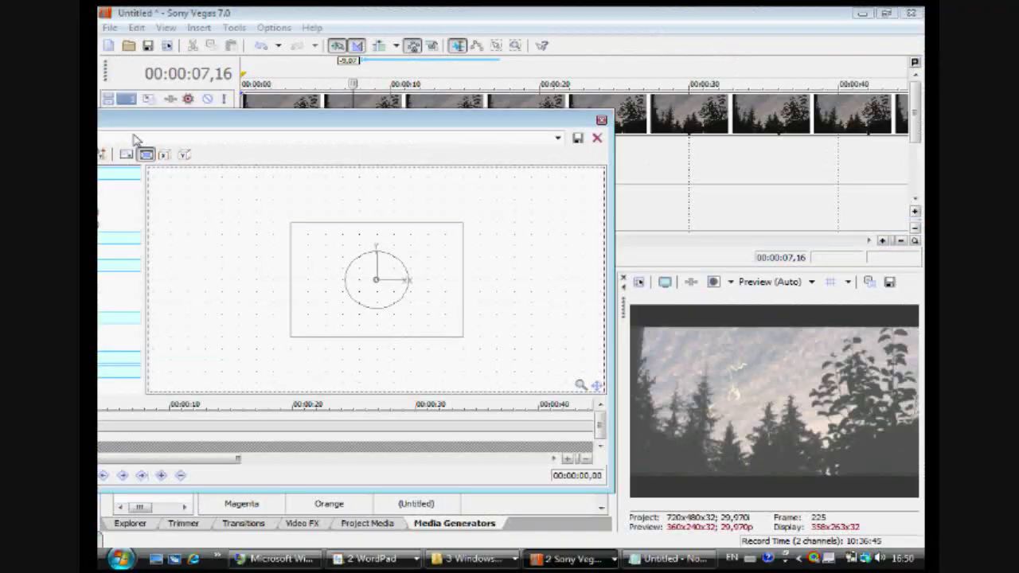
Step: Close Track Motion, zoom the timeline in, and open Event Pan/Crop for the white event
click(600, 119)
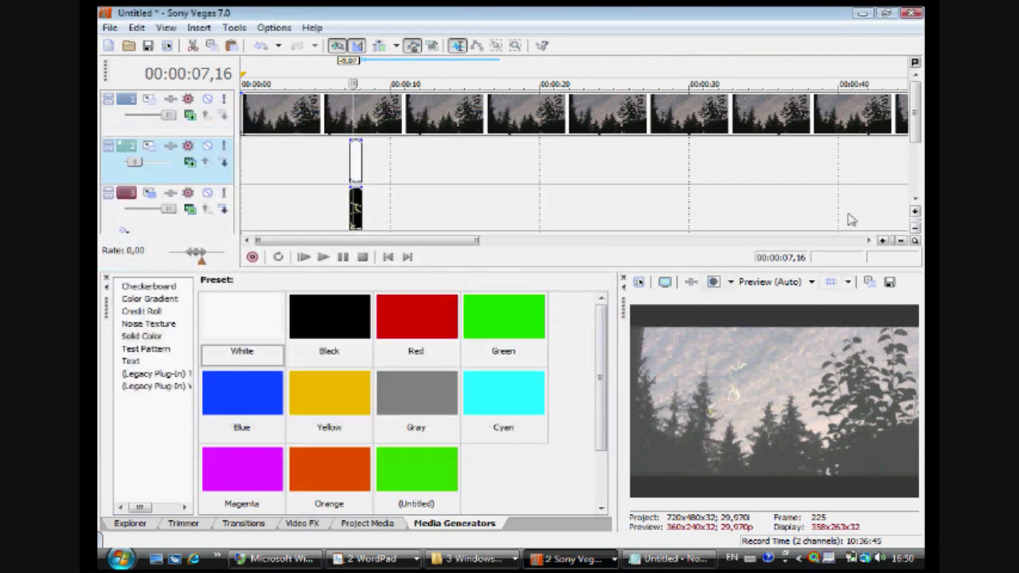
scroll(872, 228, up, 6)
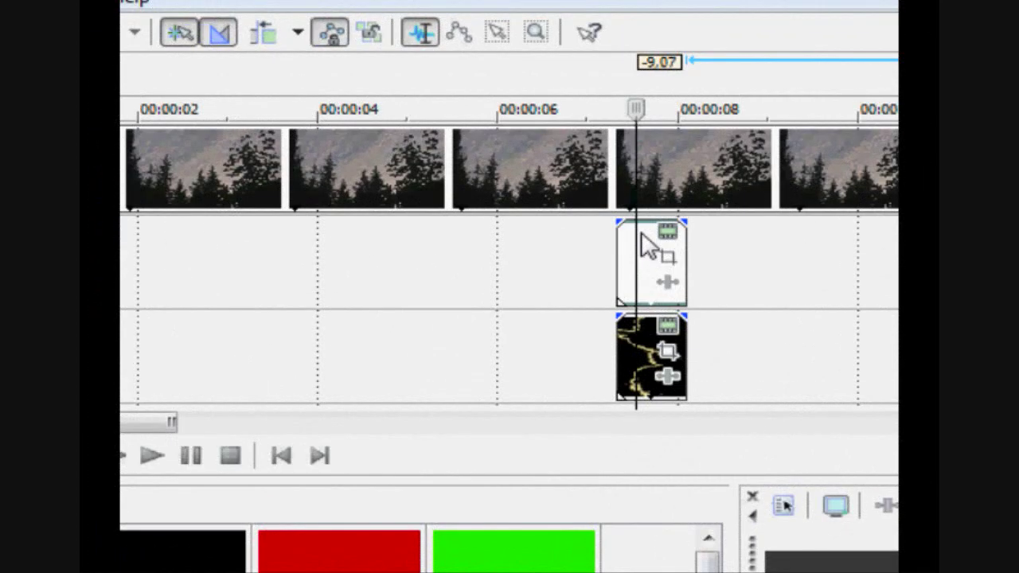
click(571, 151)
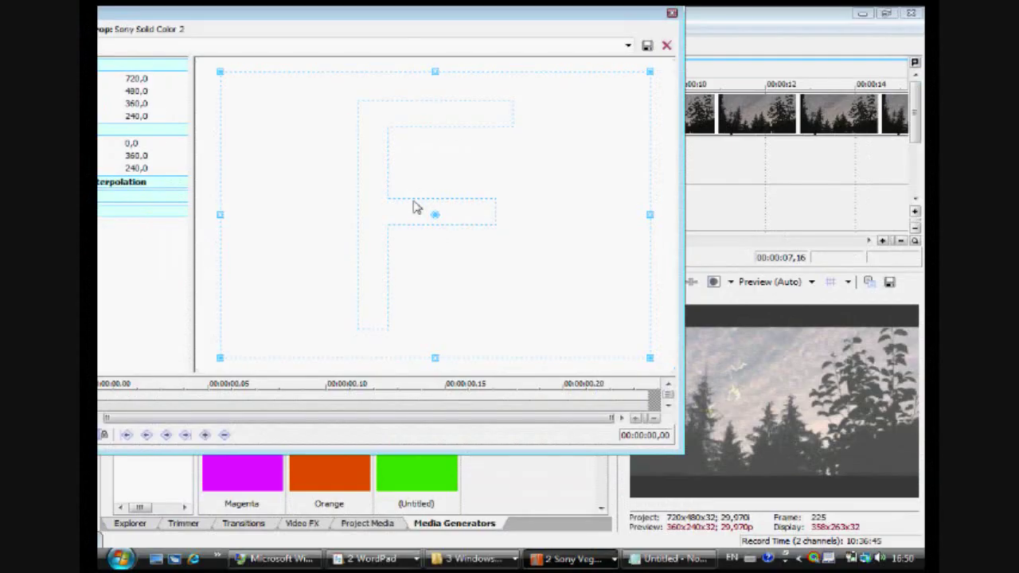
drag(300, 8, 359, 11)
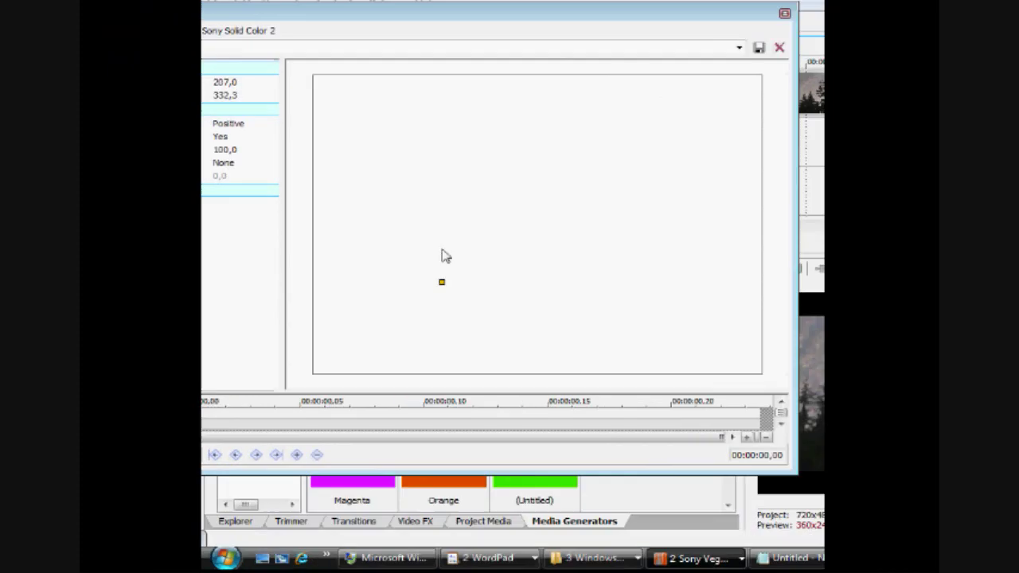
Step: Trace a closed, jagged bolt-shaped mask path around the lightning with eight anchor points
click(457, 261)
click(480, 237)
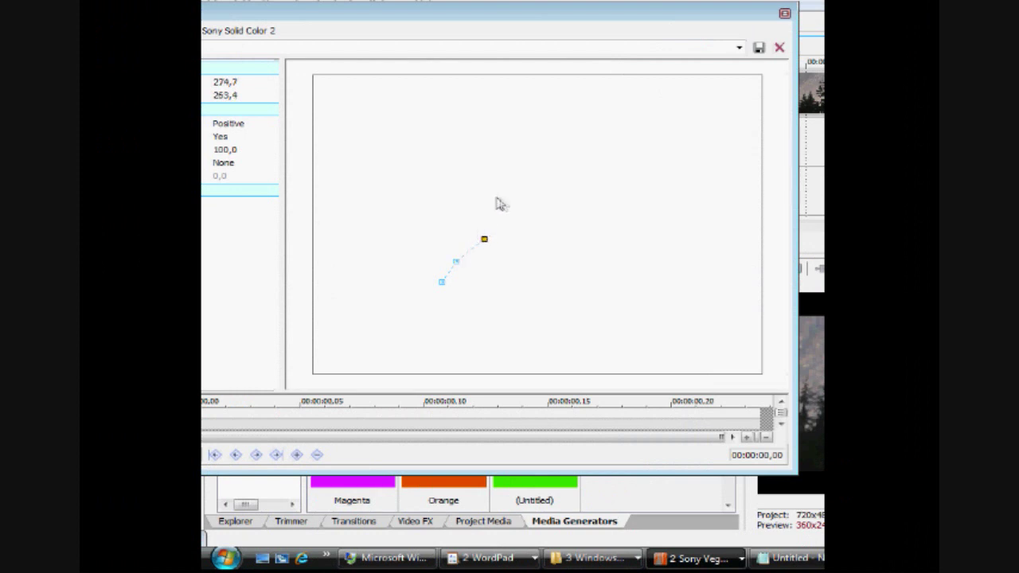
click(500, 205)
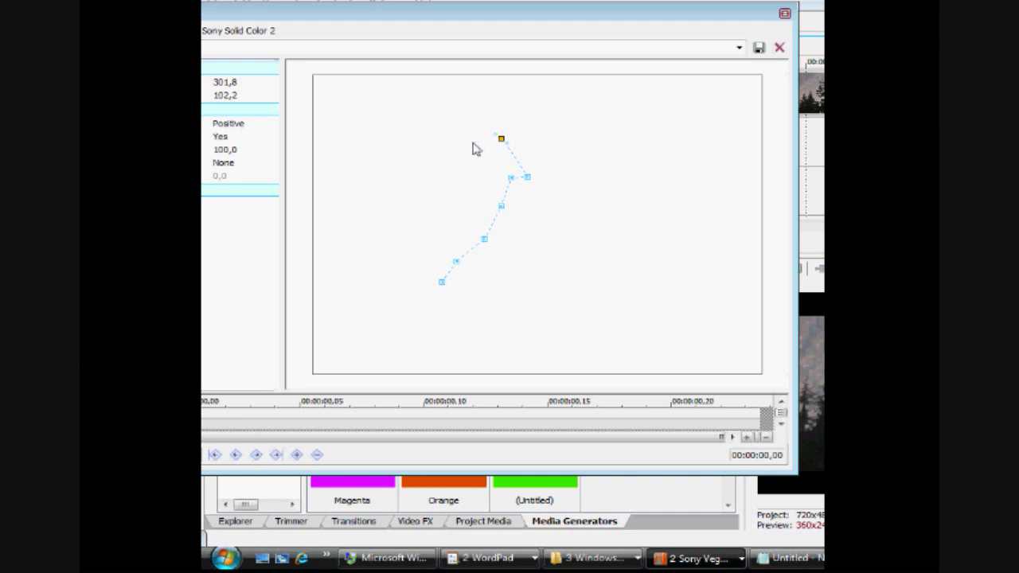
click(475, 151)
click(461, 209)
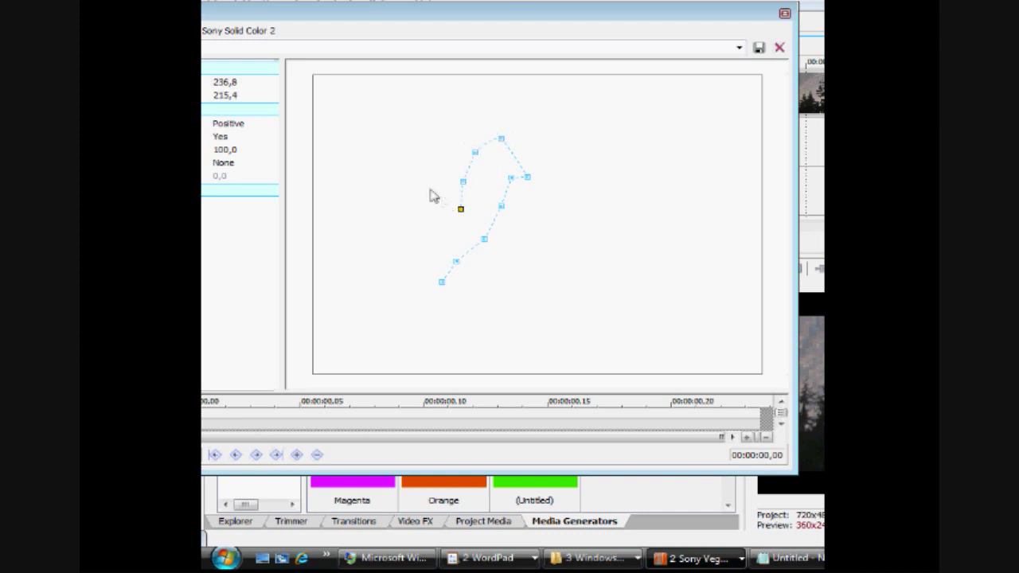
click(440, 216)
click(426, 251)
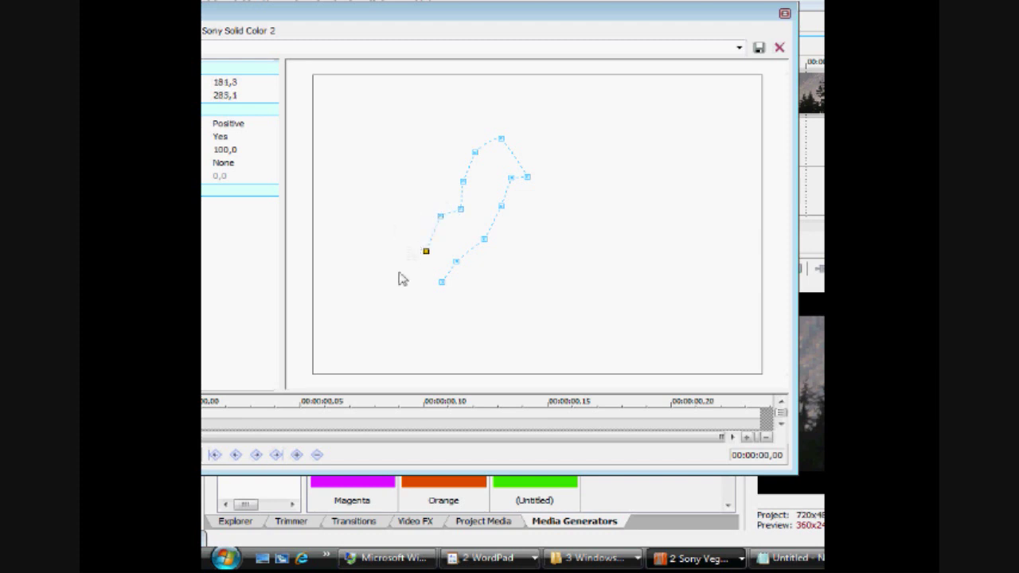
double_click(418, 286)
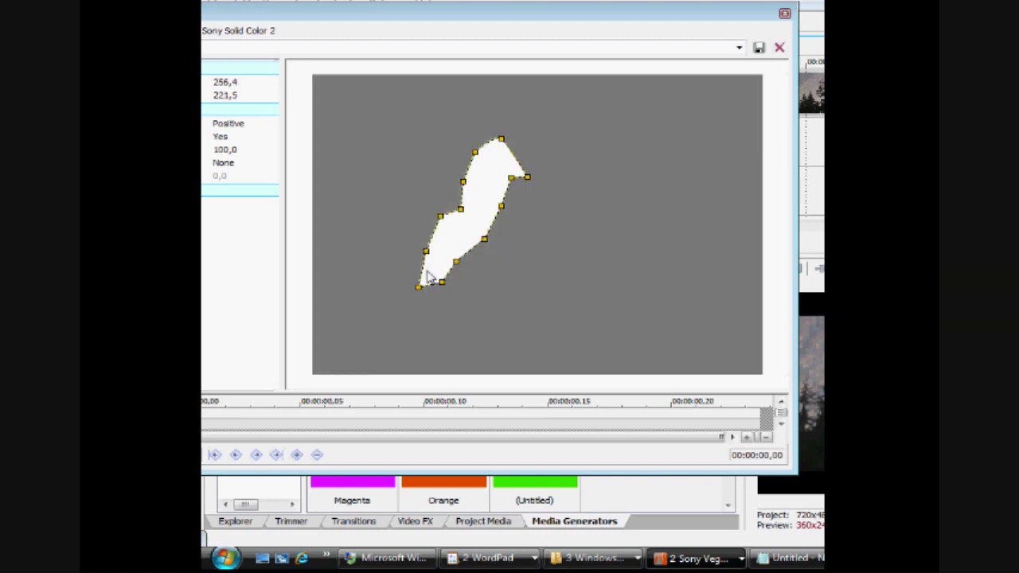
Step: Close the mask editor and move the playhead to check the masked glow
click(518, 239)
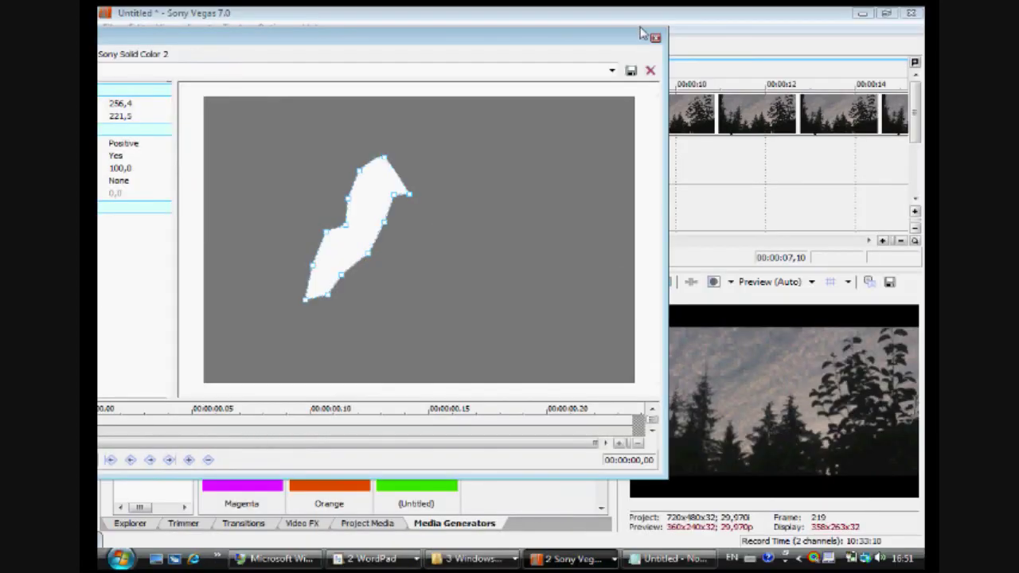
click(784, 12)
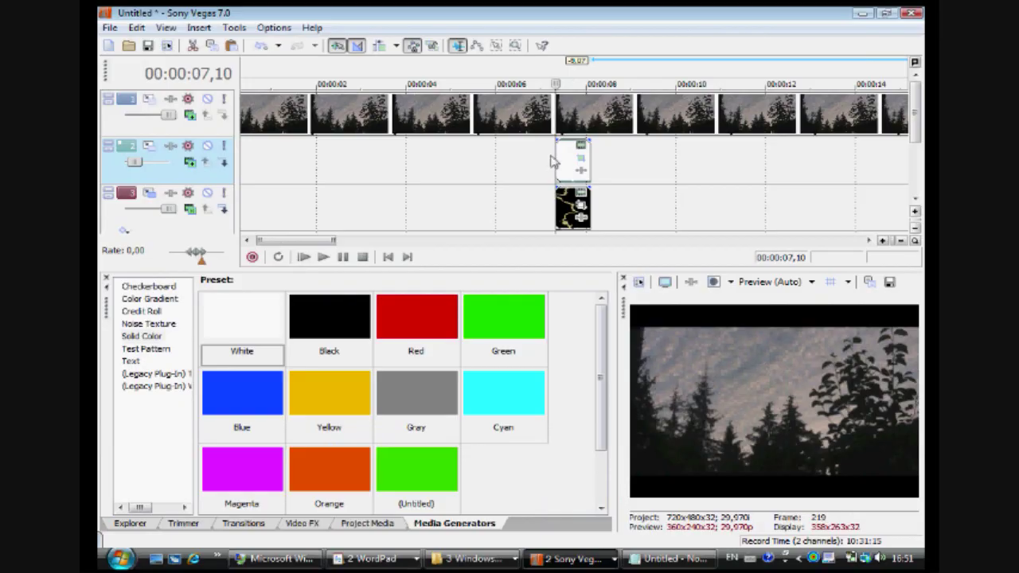
click(550, 161)
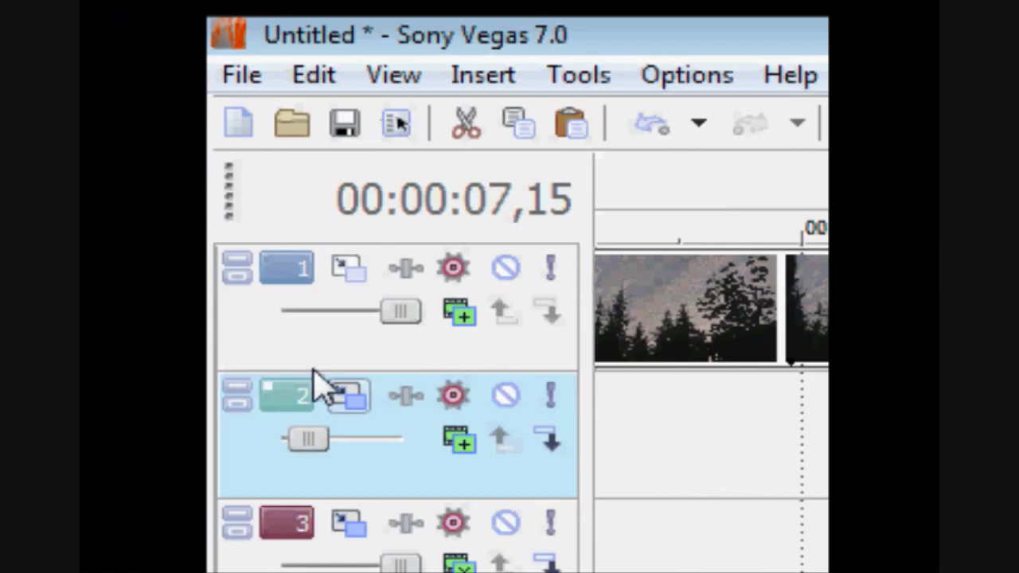
Step: In track 2's Track Motion, resize and reposition the glow frame so it sits over the bolt
click(343, 390)
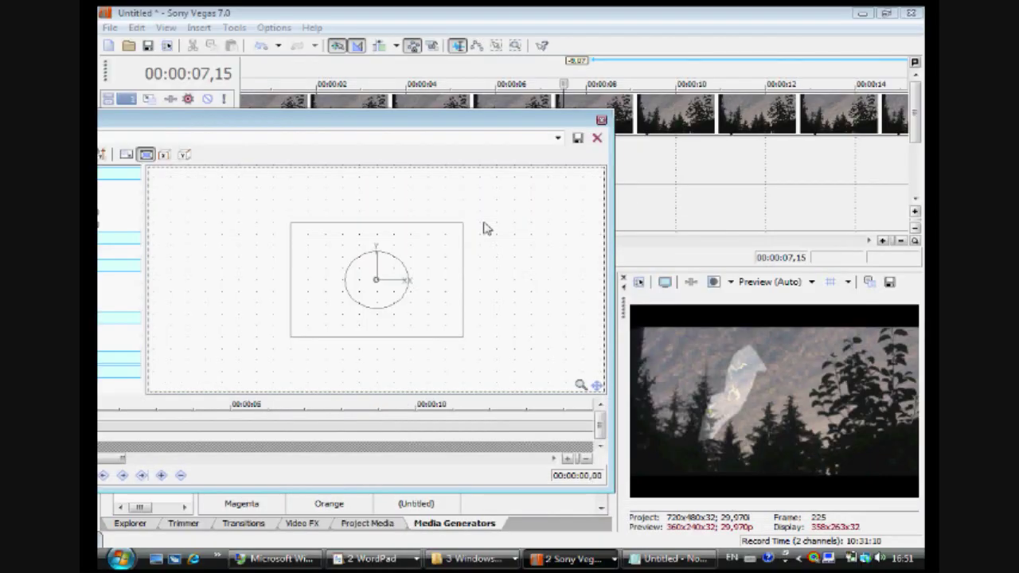
drag(445, 211, 426, 224)
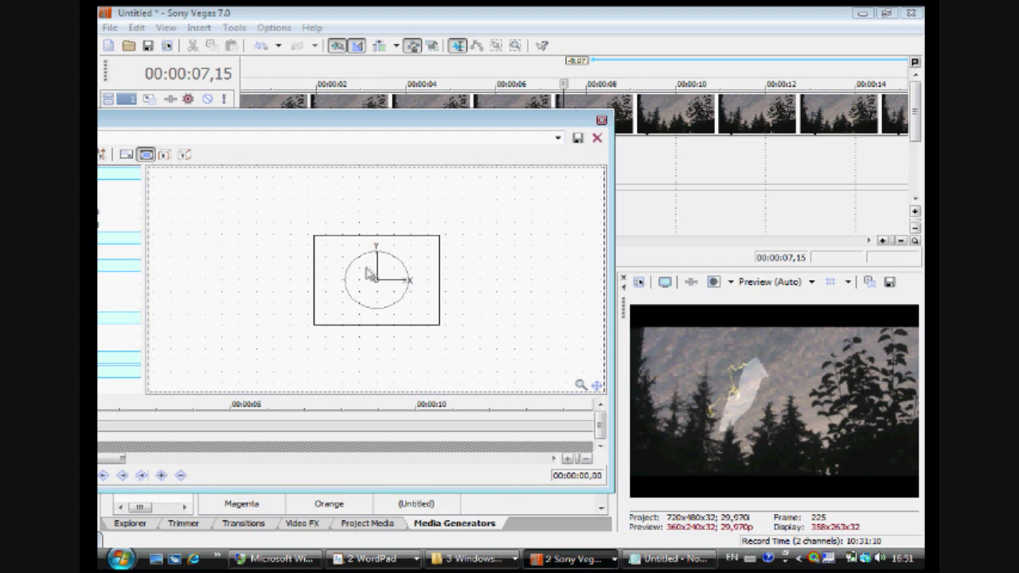
drag(368, 273, 358, 269)
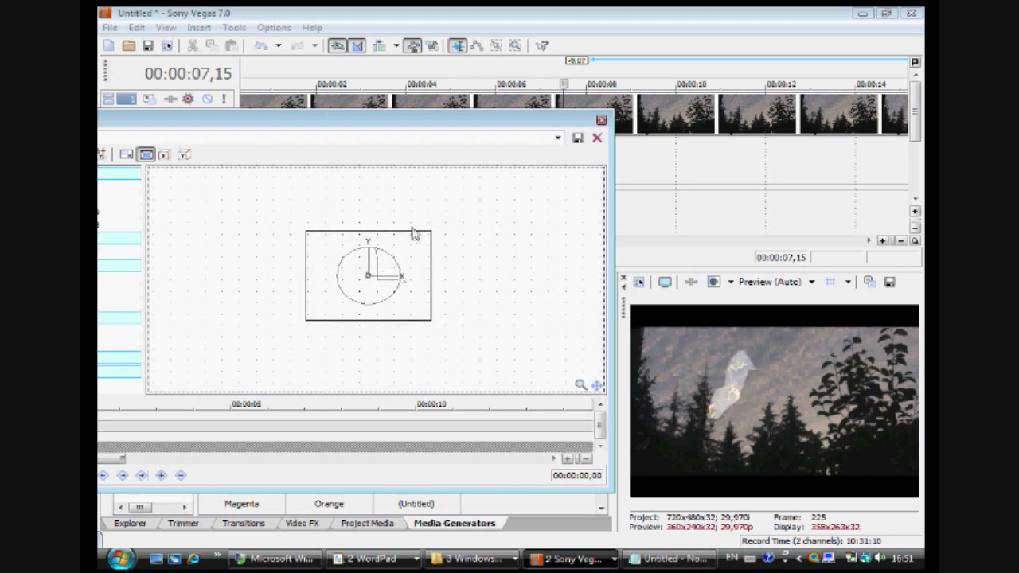
drag(420, 222, 423, 222)
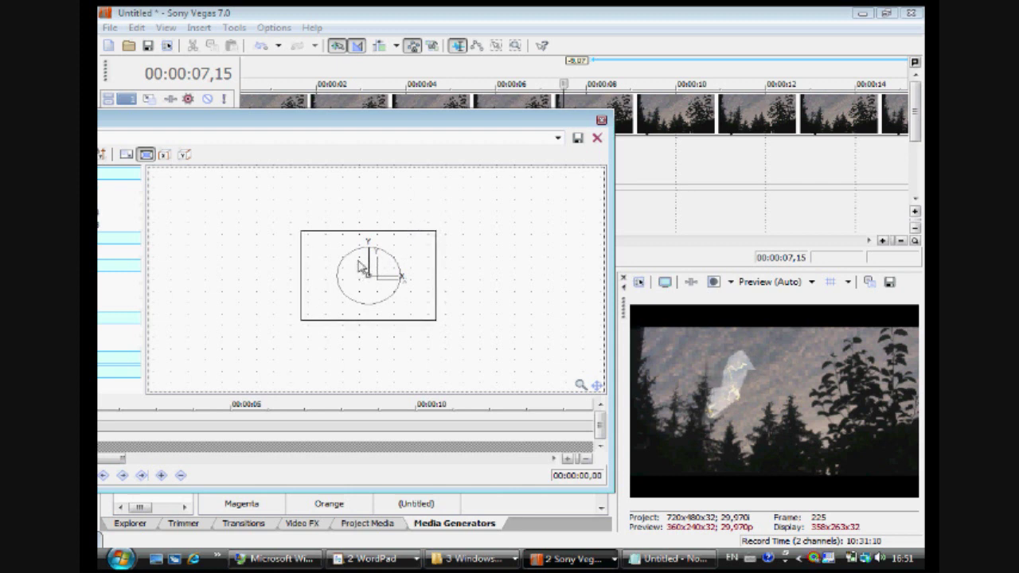
drag(360, 266, 362, 263)
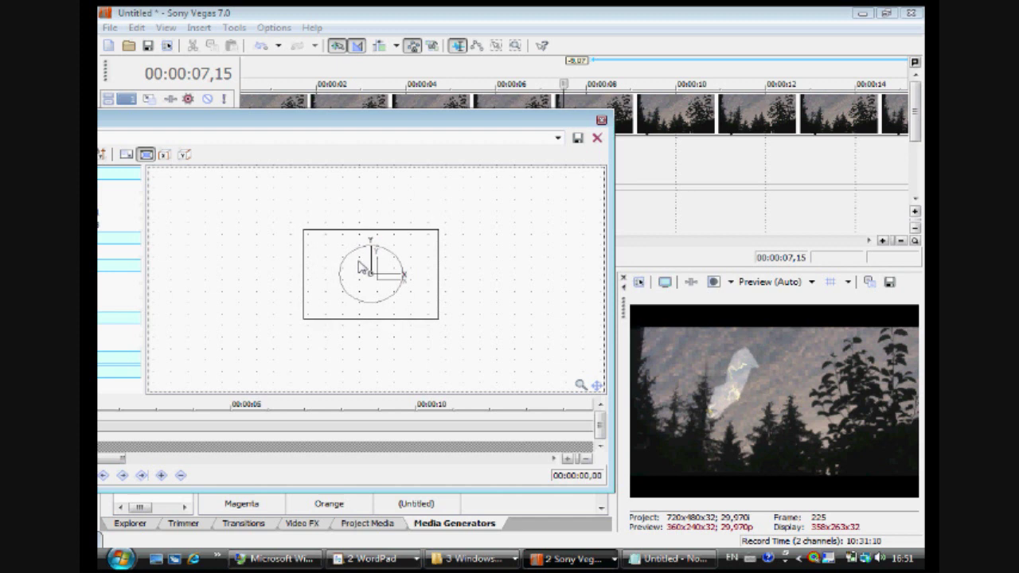
click(600, 120)
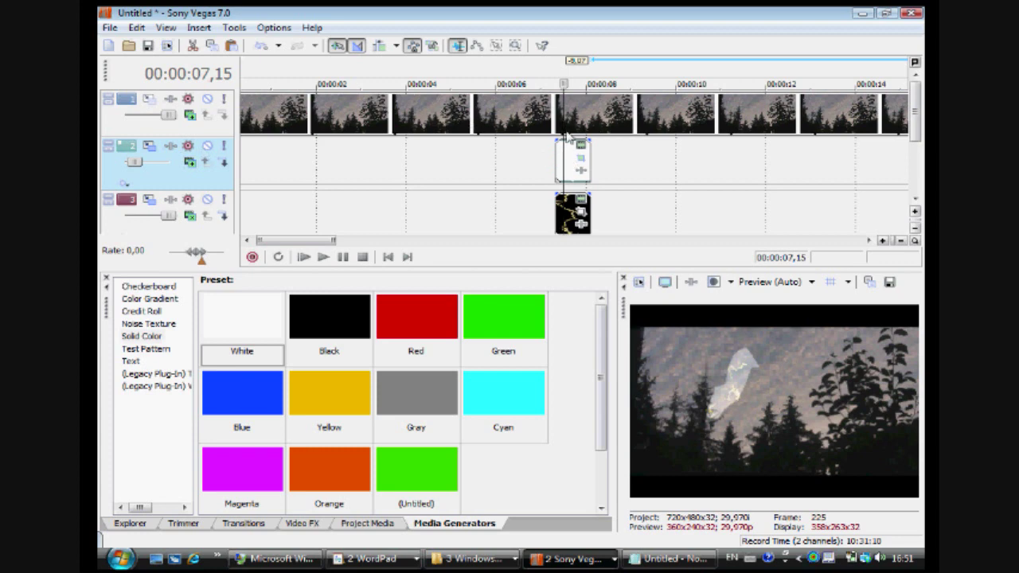
Step: Give the white event's glow mask a Both-edges feather of 10% in Event Pan/Crop
click(569, 137)
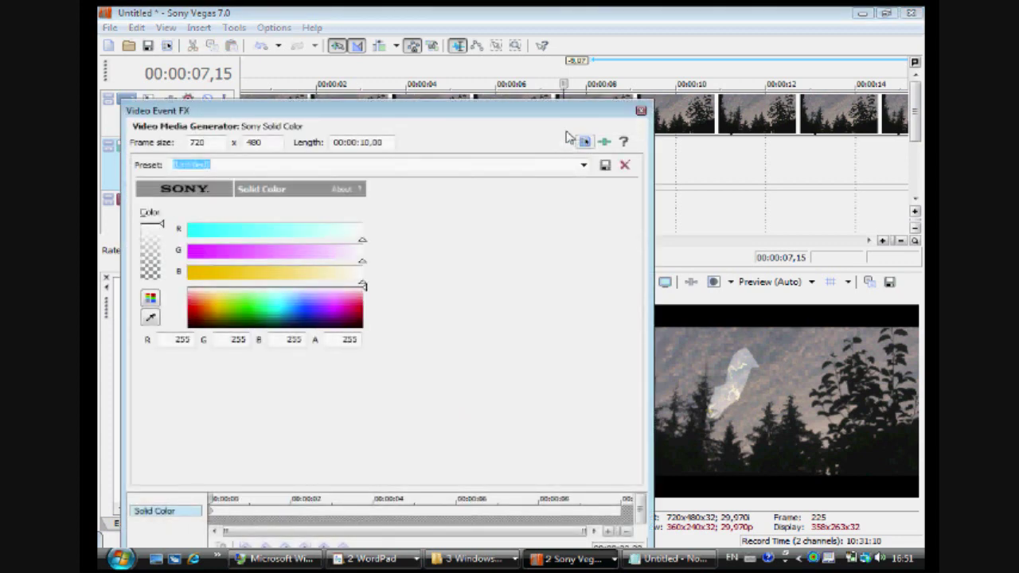
click(640, 109)
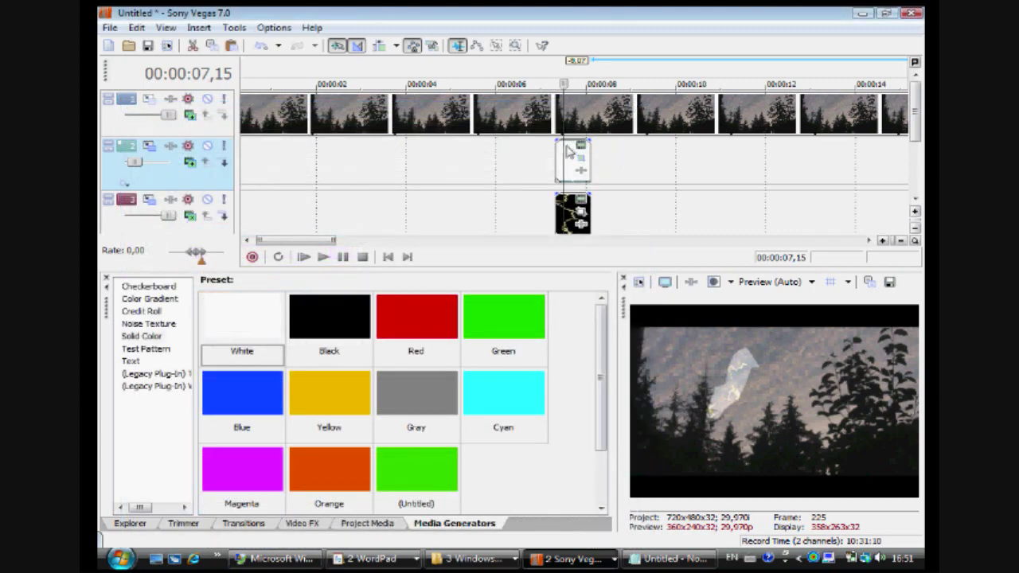
click(571, 149)
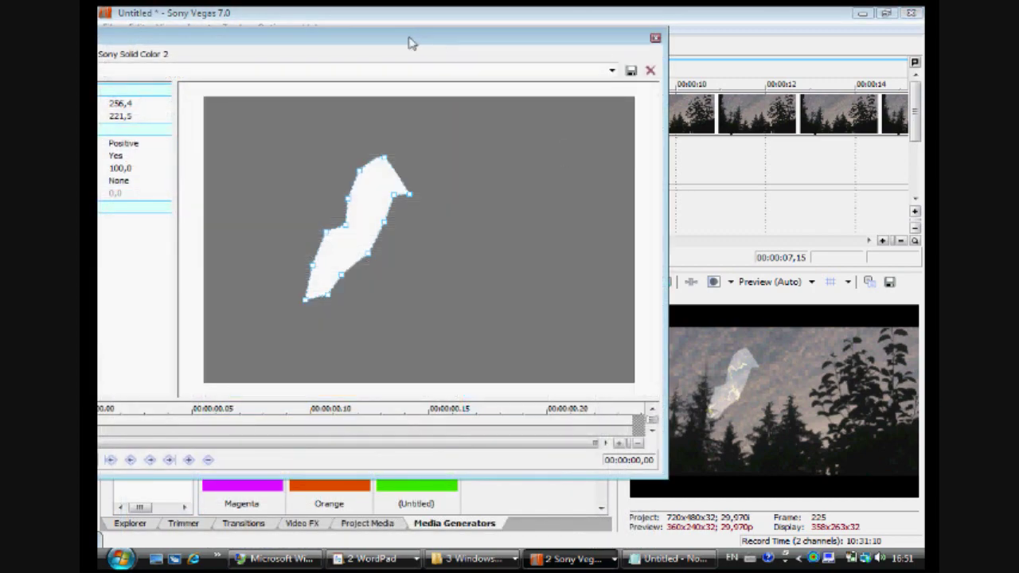
drag(405, 29, 466, 21)
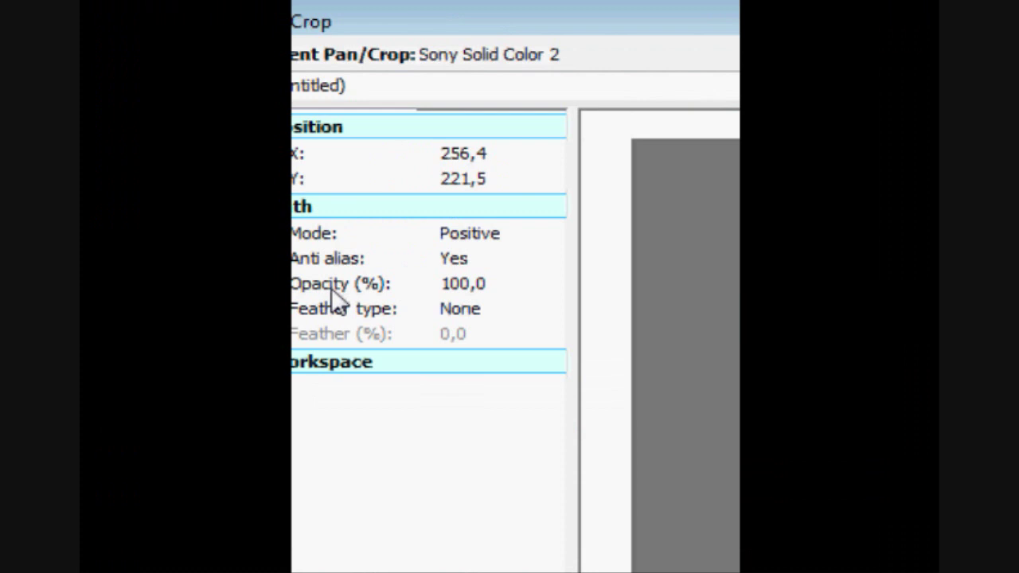
click(444, 309)
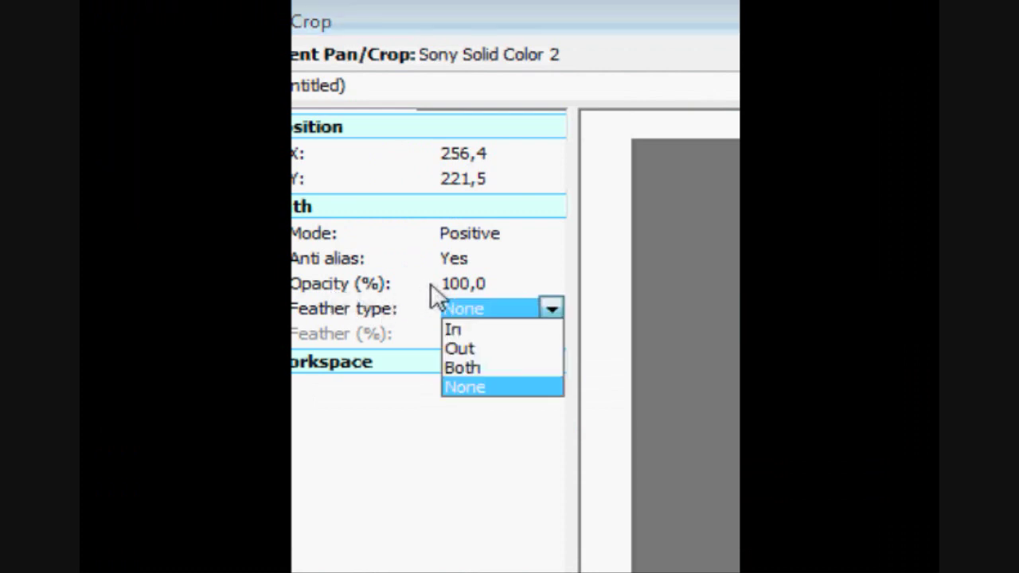
click(454, 367)
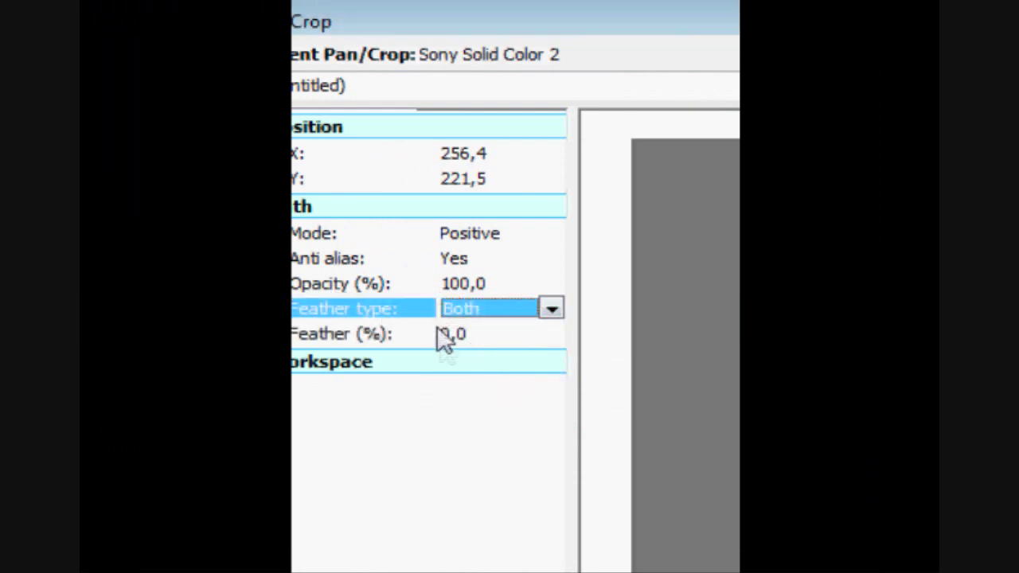
click(430, 328)
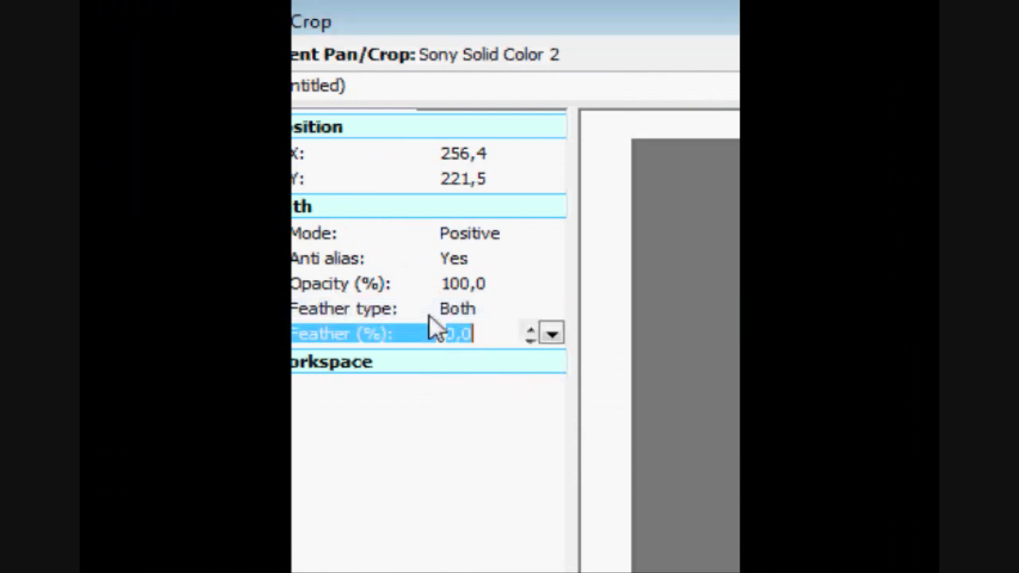
text(10)
key(Return)
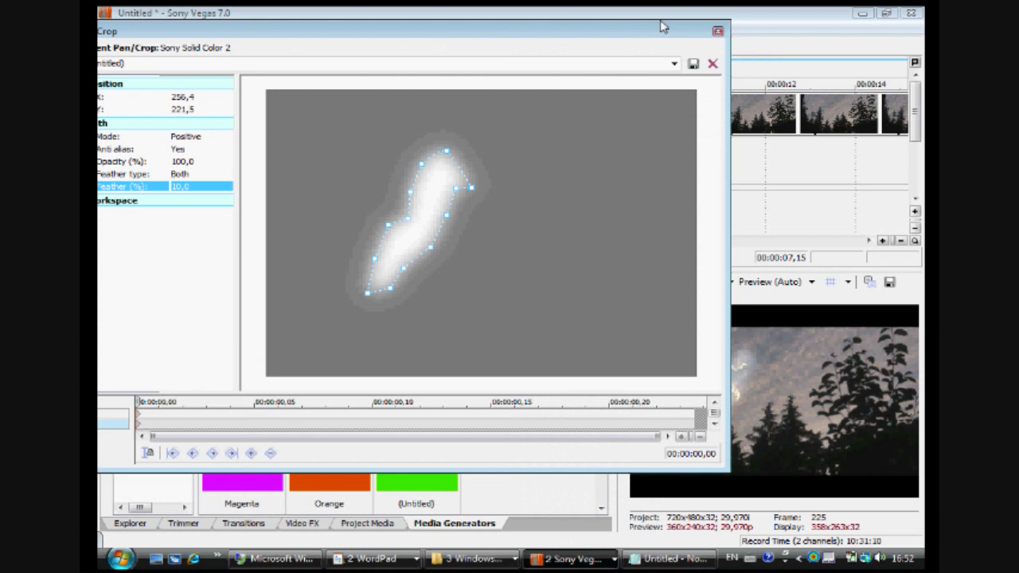
click(710, 26)
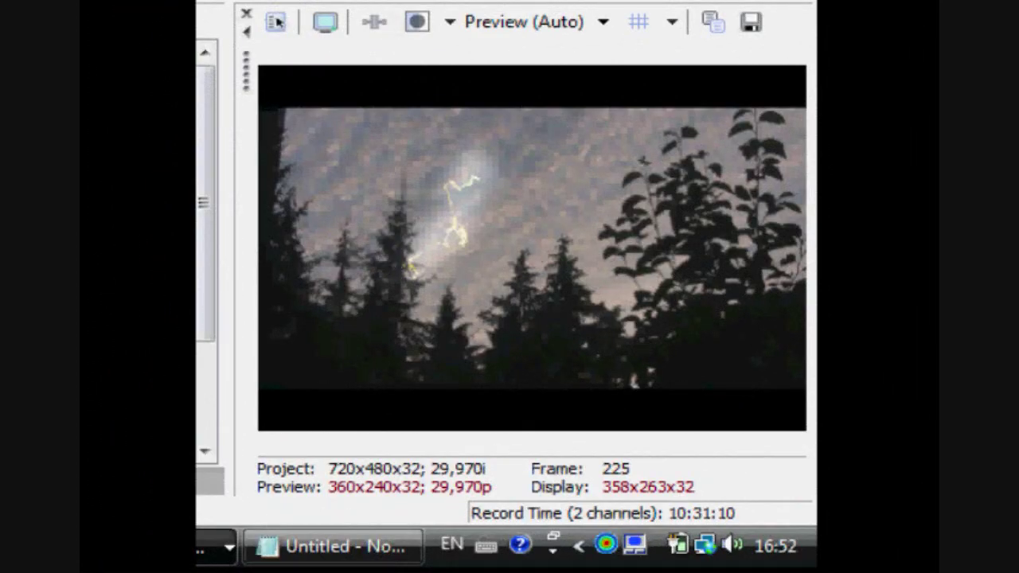
Step: Play back the lightning flash with its white glow near 00:00:07, then scroll the track list down
key(Right)
key(Right)
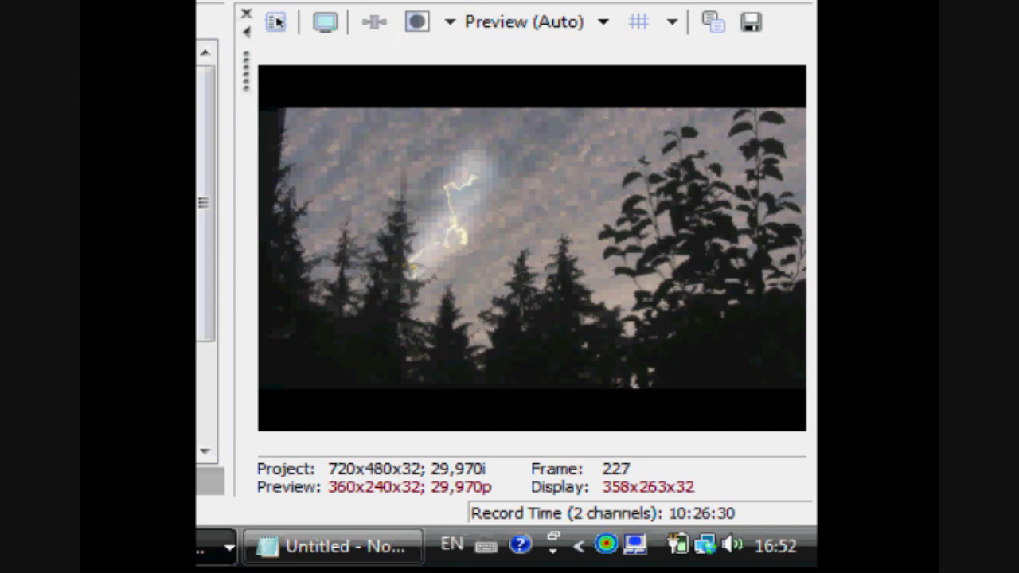
key(space)
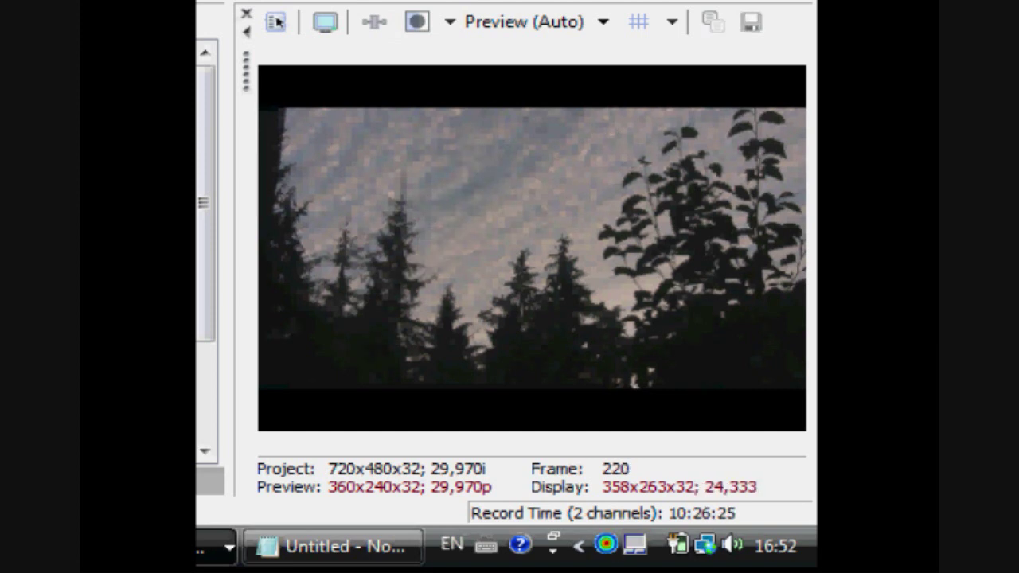
key(space)
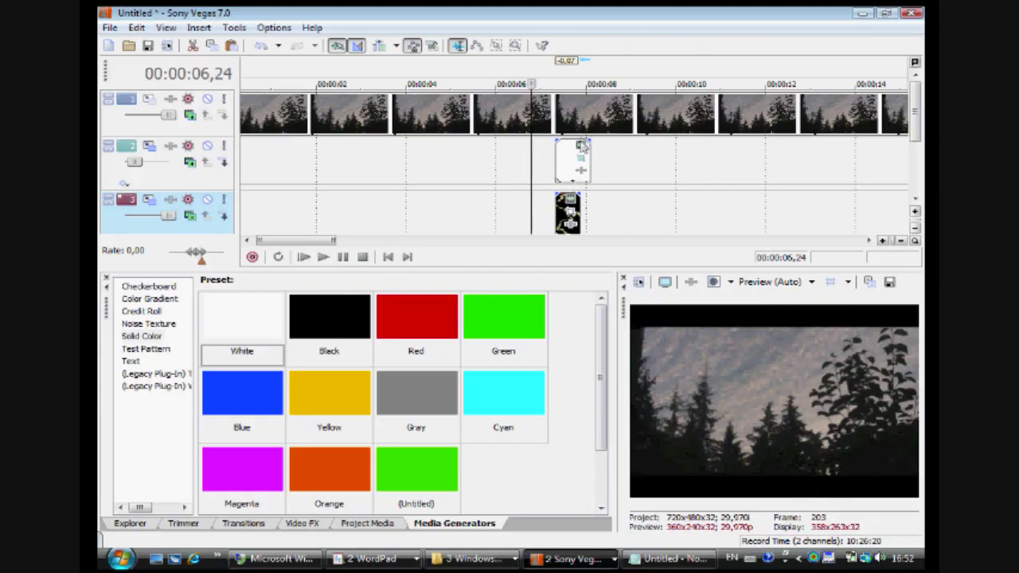
click(577, 147)
key(space)
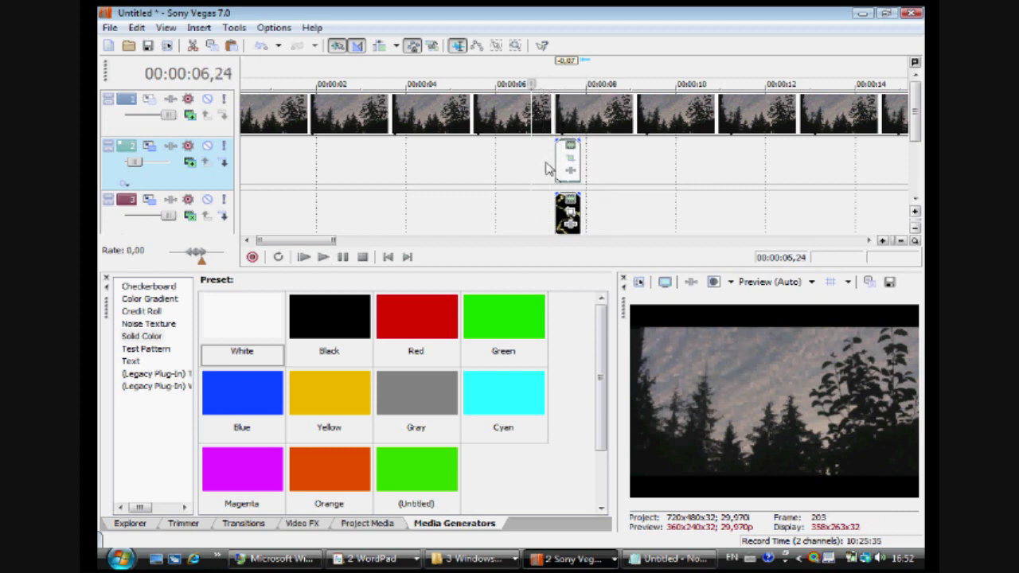
key(Return)
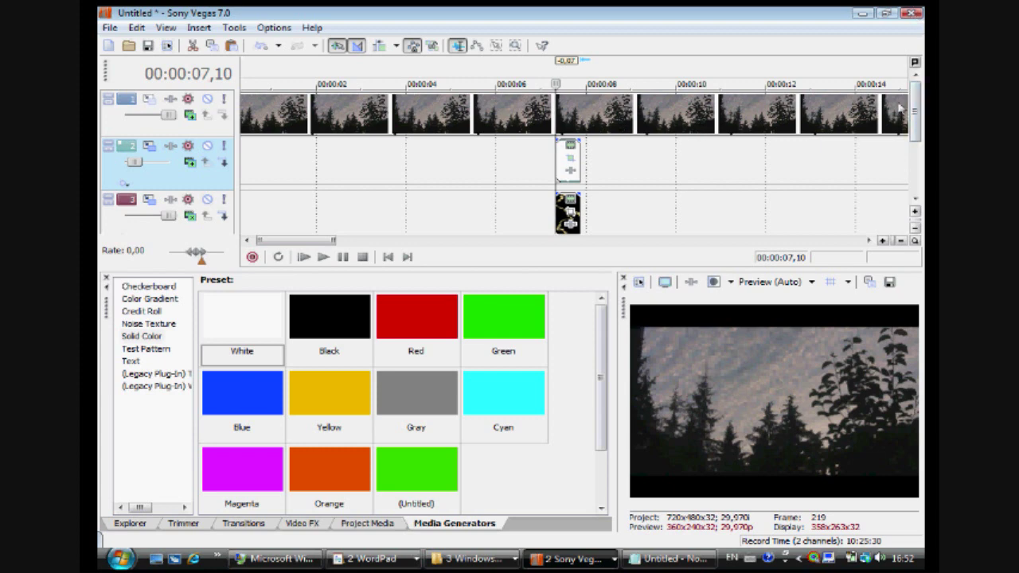
drag(908, 100, 904, 123)
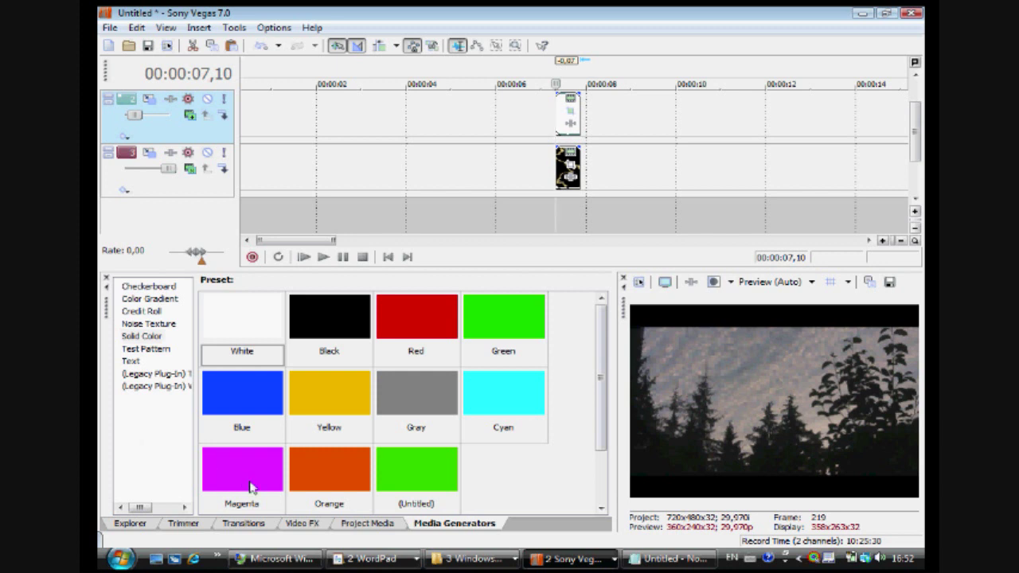
Step: Drag thunder2 from the Special FX folder onto a new audio track near 00:00:05,6
click(127, 523)
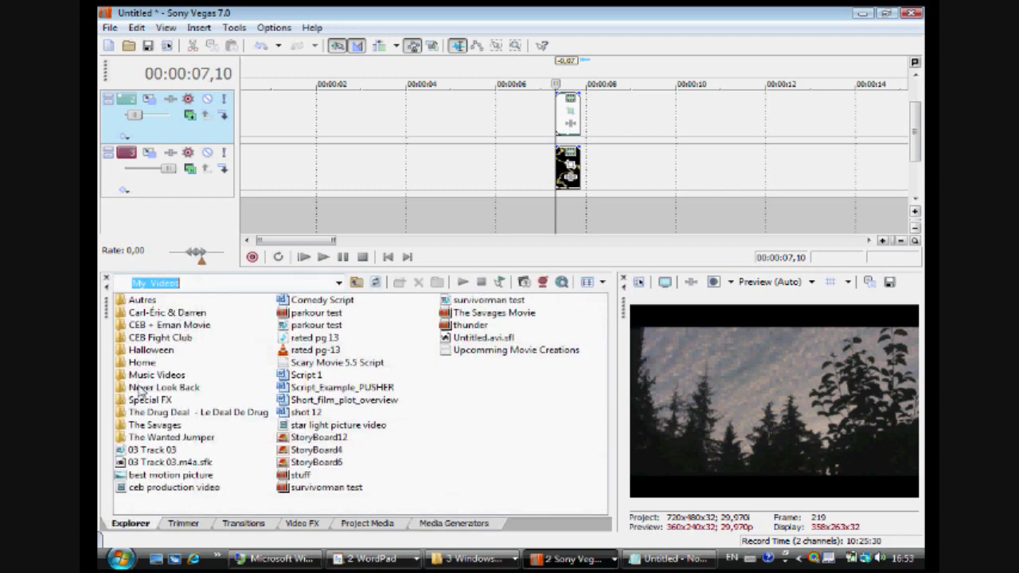
double_click(142, 399)
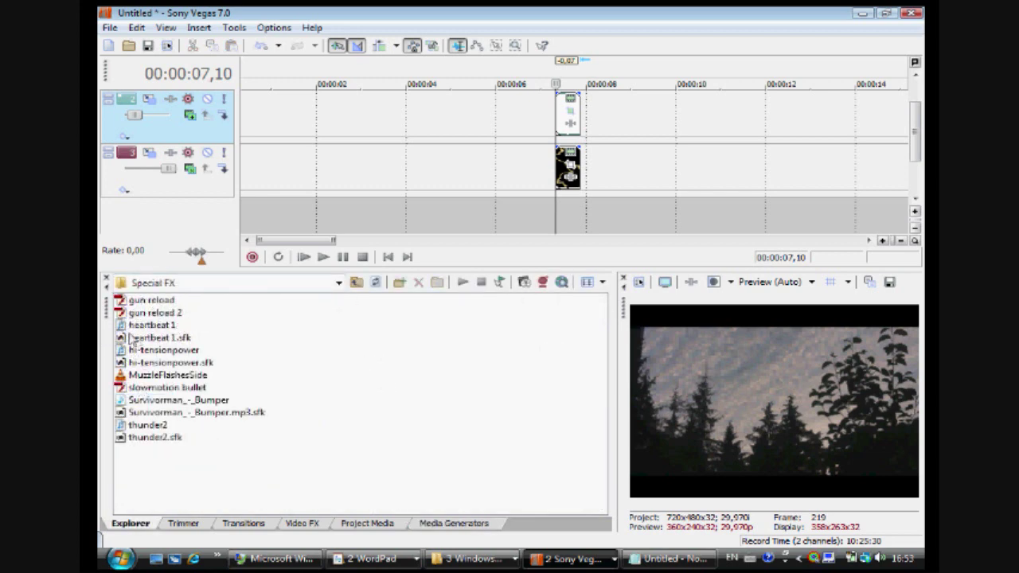
drag(132, 425, 556, 203)
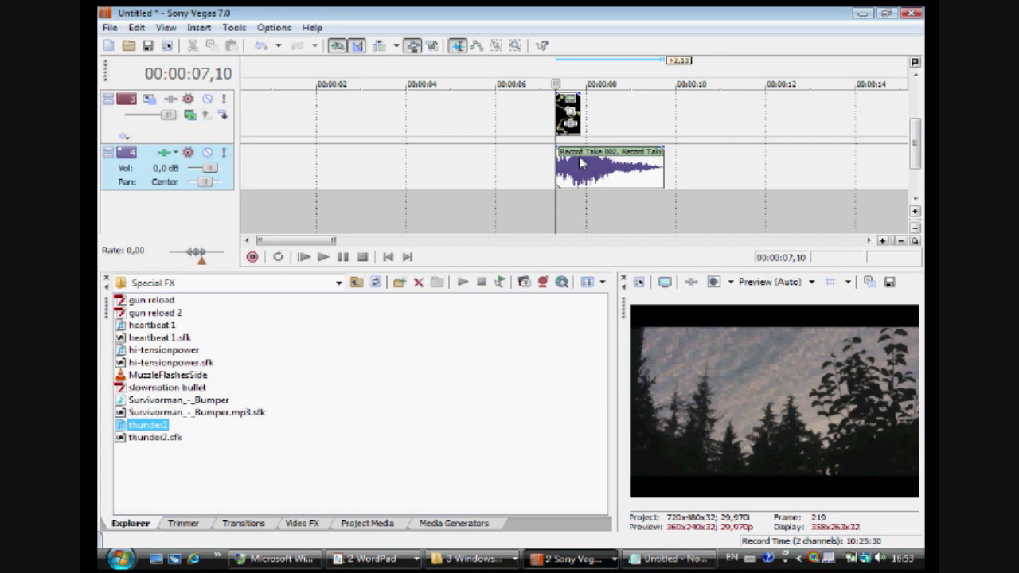
drag(580, 163, 506, 151)
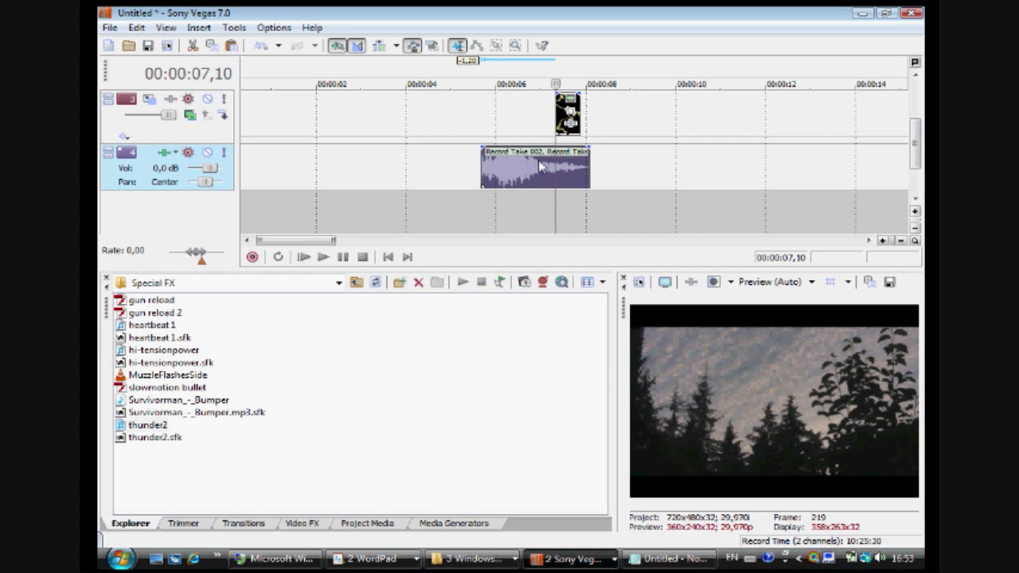
Step: Split the thunder clip at the playhead, delete its start, and nudge the rest under the lightning
key(s)
click(521, 168)
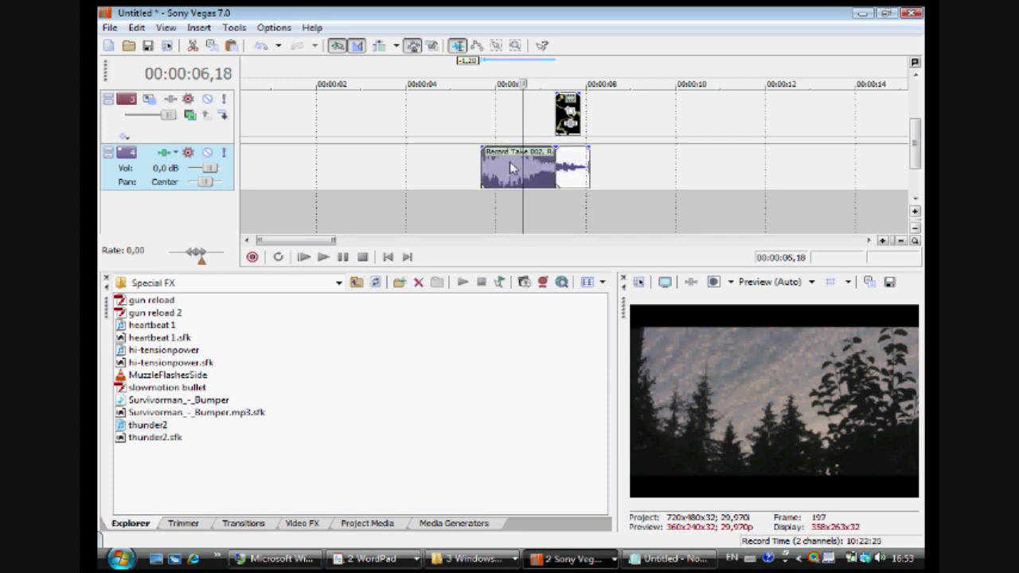
key(Delete)
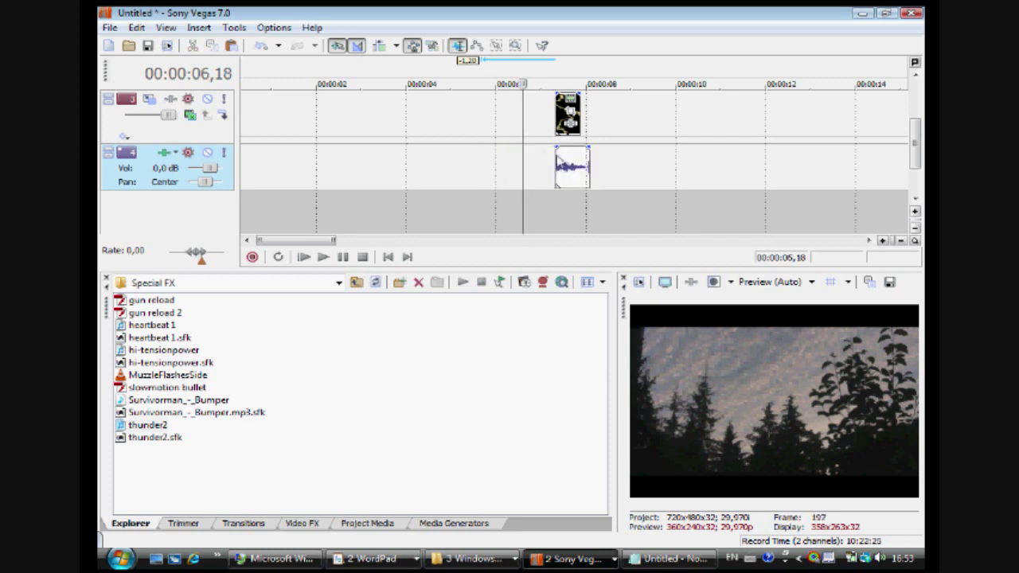
click(562, 163)
drag(563, 164, 566, 155)
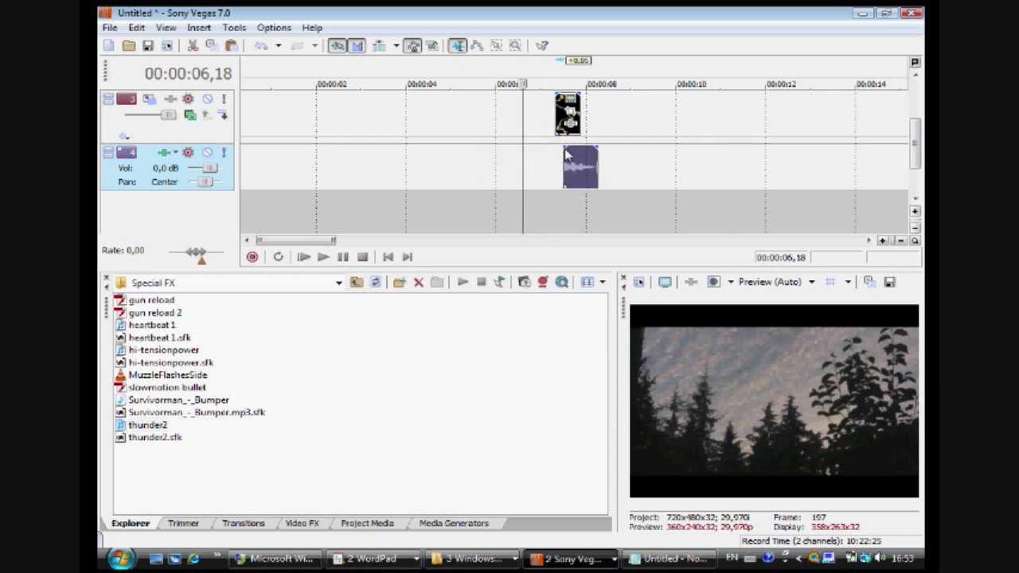
click(560, 126)
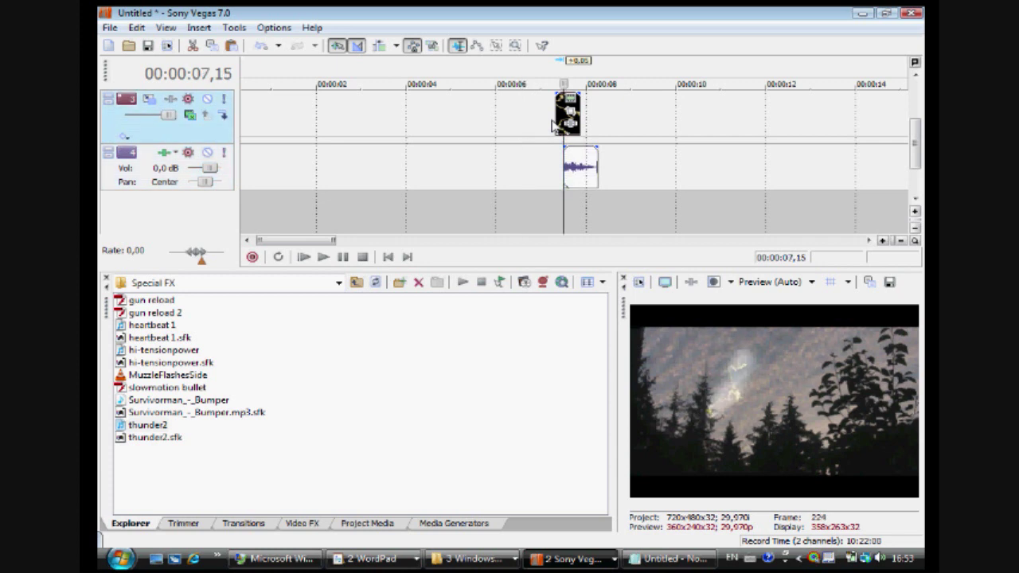
click(565, 153)
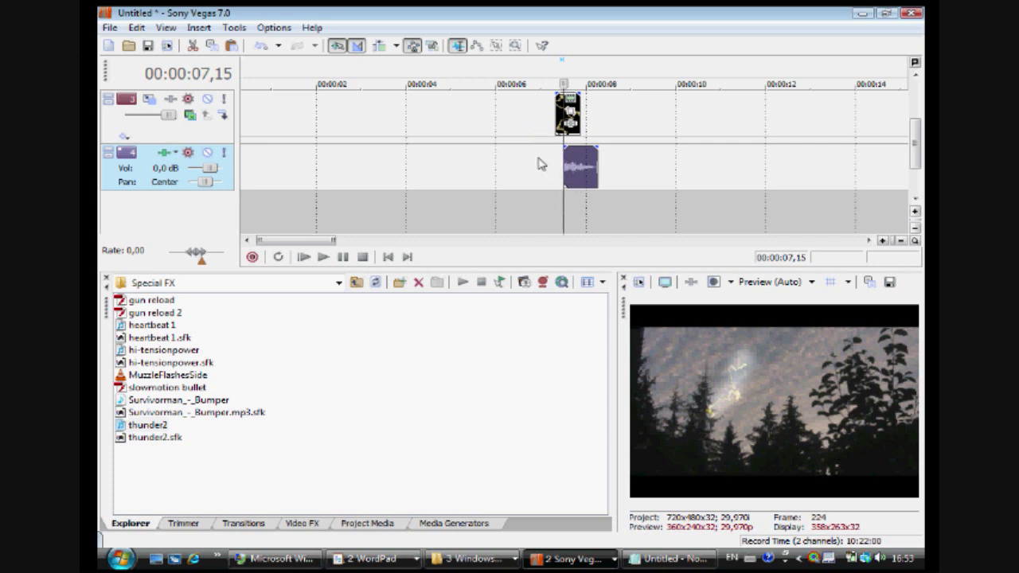
click(485, 164)
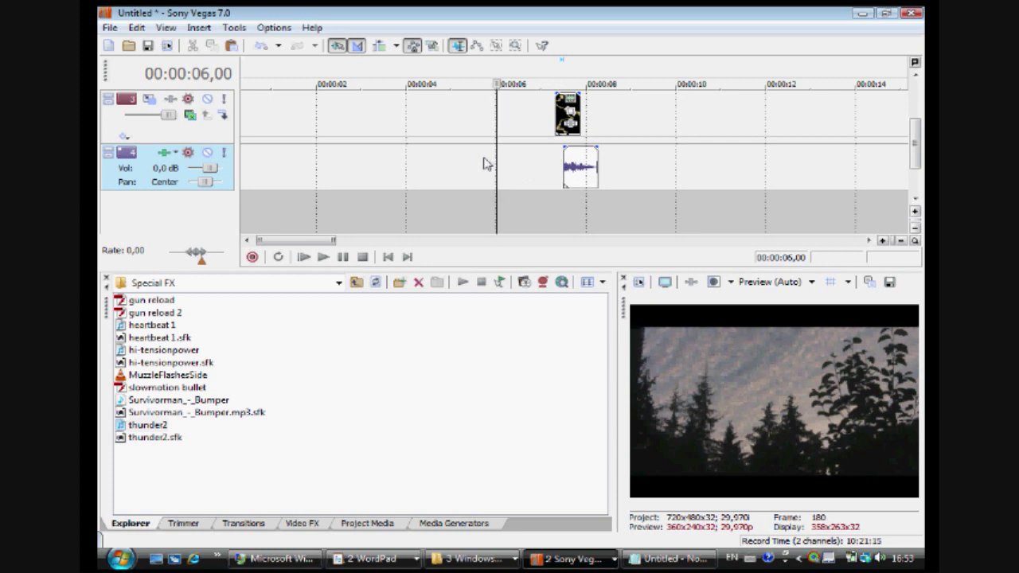
key(space)
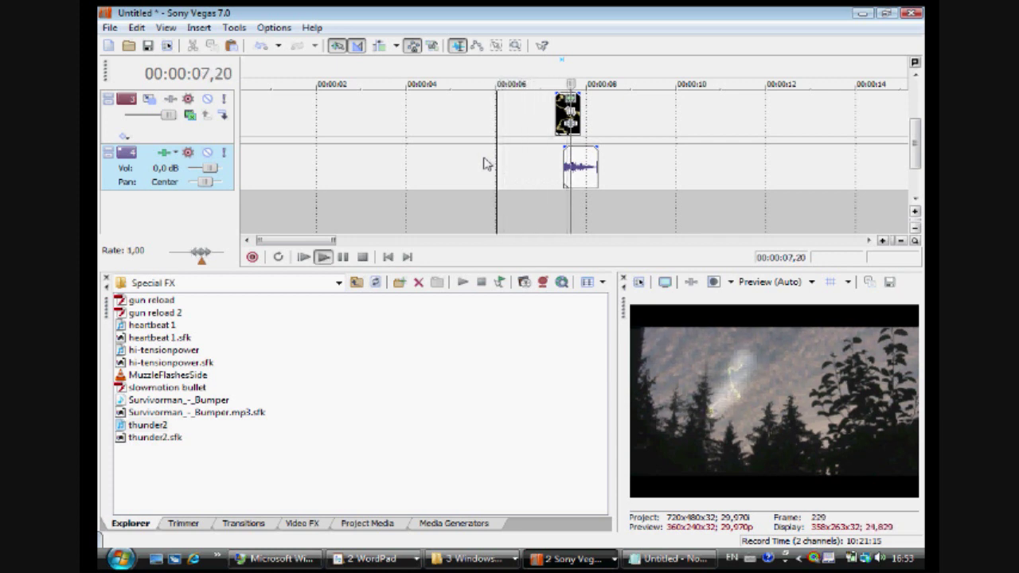
key(space)
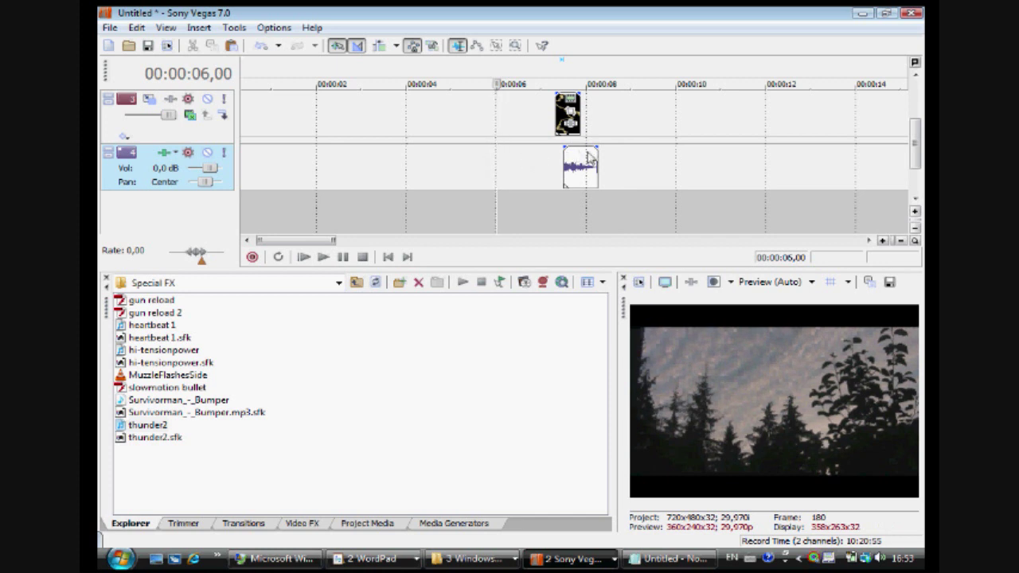
key(space)
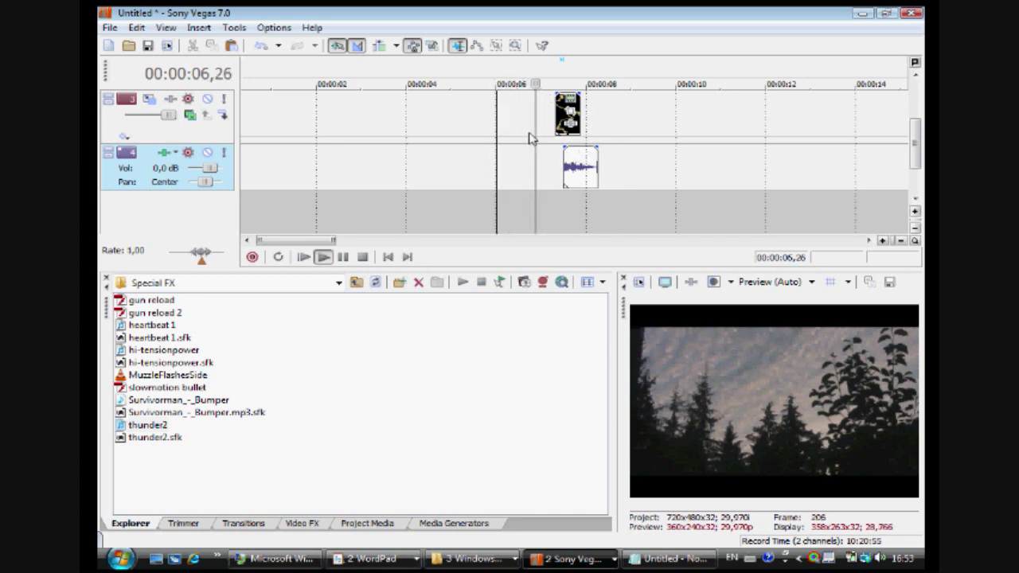
key(space)
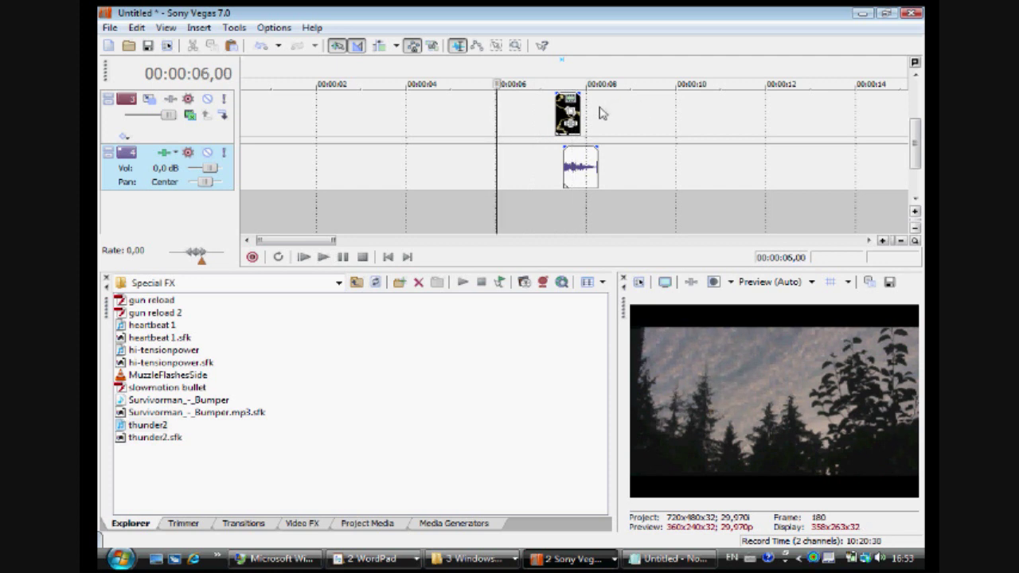
click(522, 103)
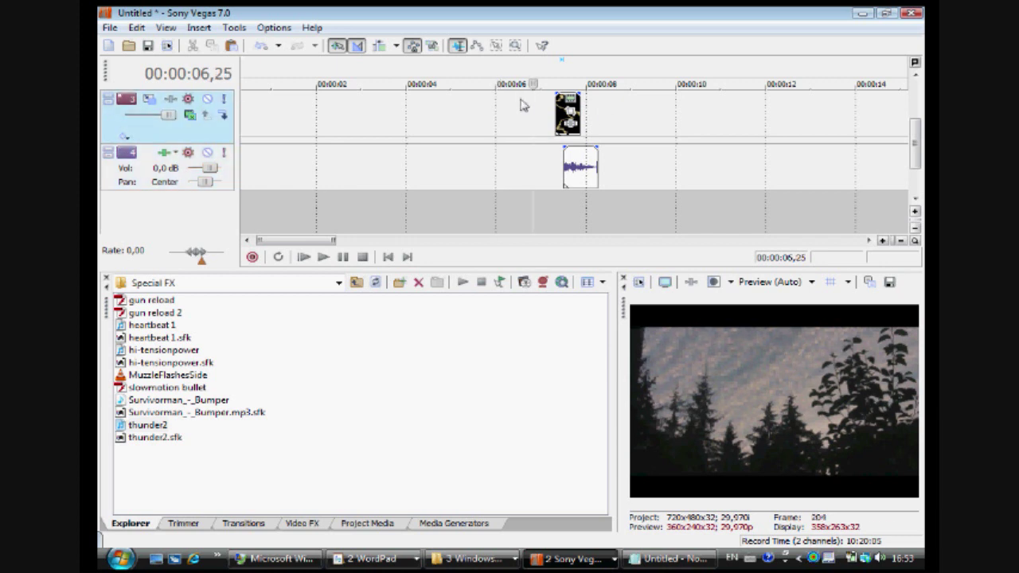
key(space)
key(space)
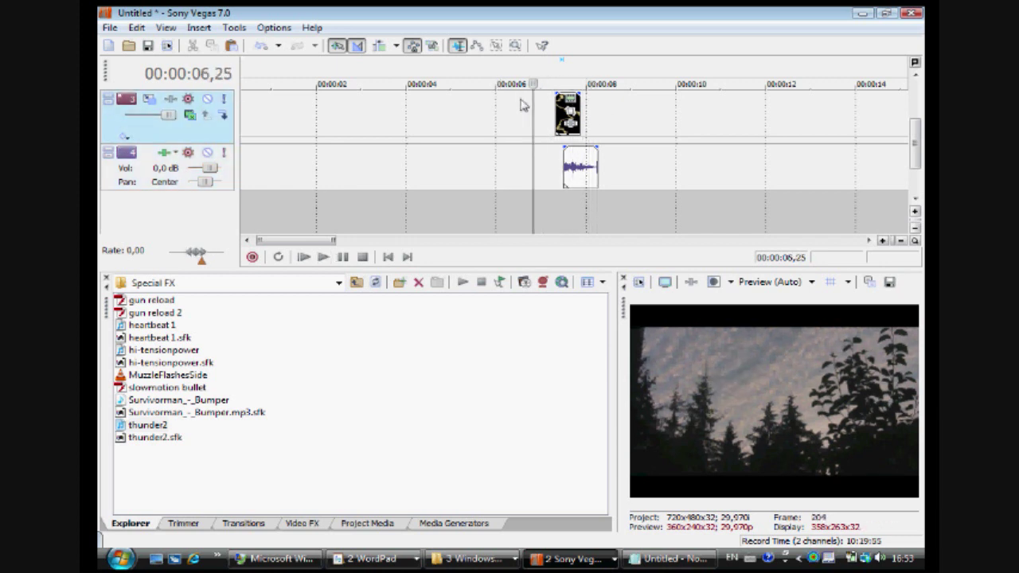